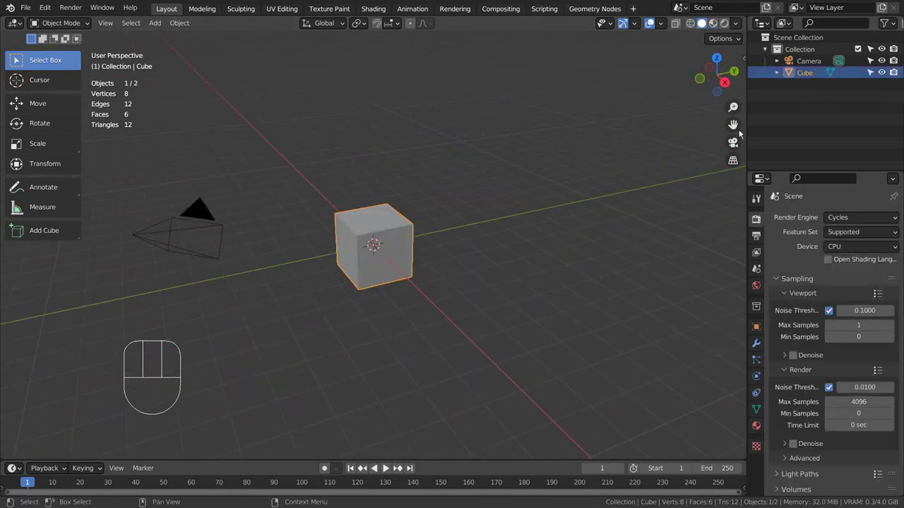
- In top view, duplicate the cube and place the copy away from the origin, towards positive X and Y
left_click(482, 204)
key("KP_7")
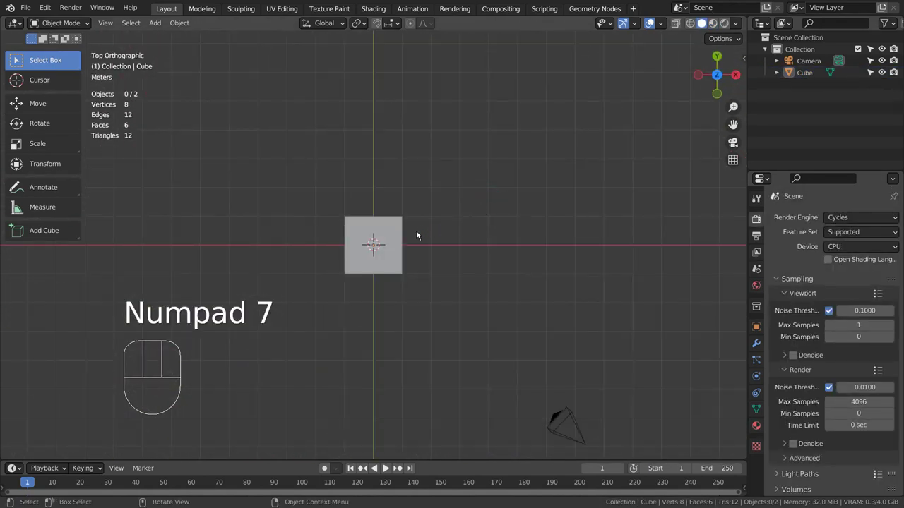
left_click(402, 236)
key("shift+d")
left_click(627, 120)
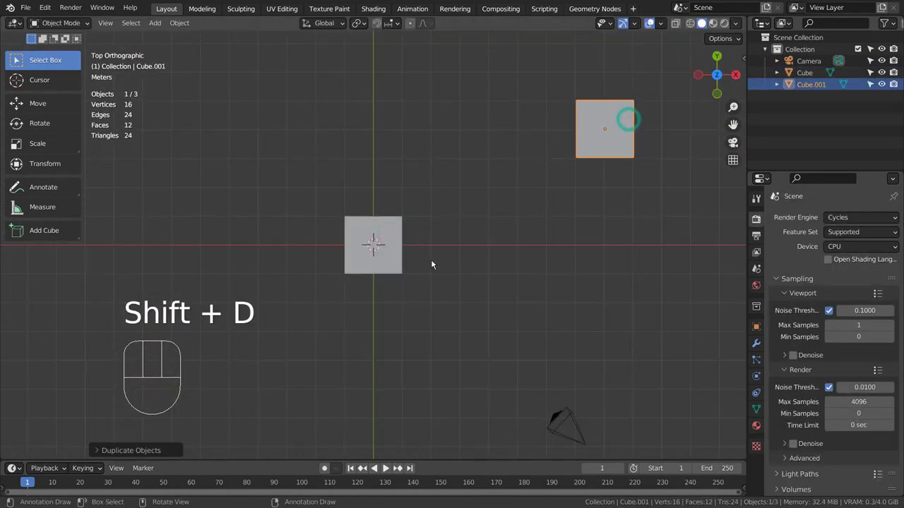
- Load rg1024-axe.png as a reference image aligned to the top view
left_click(388, 246)
key("shift+a")
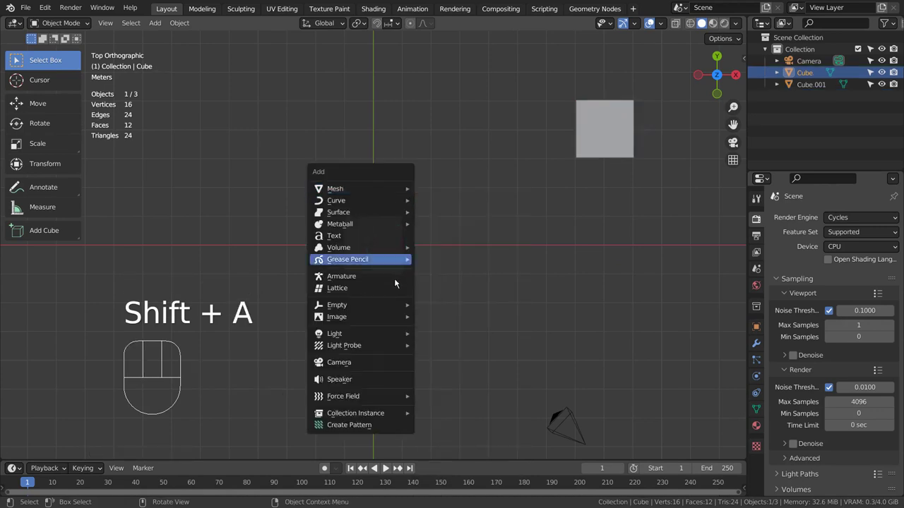
mouse_move(392, 319)
left_click(429, 317)
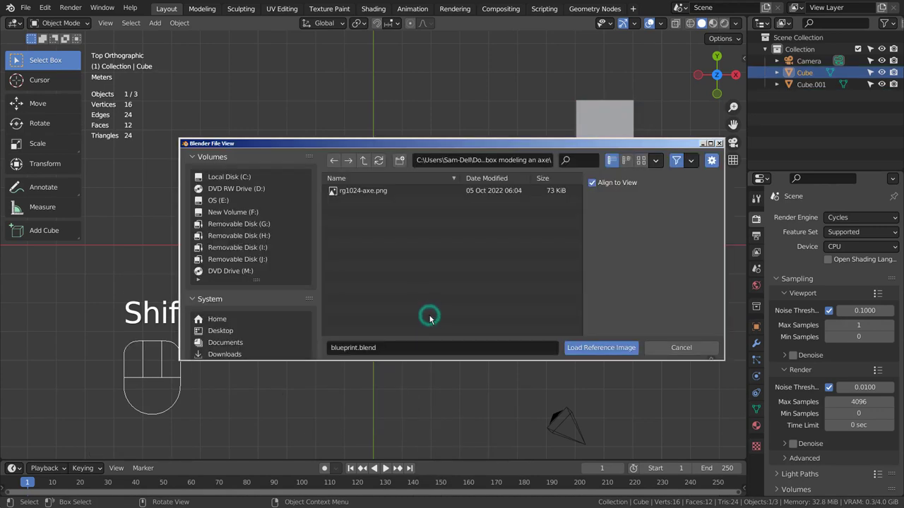
left_click(354, 191)
double_click(354, 190)
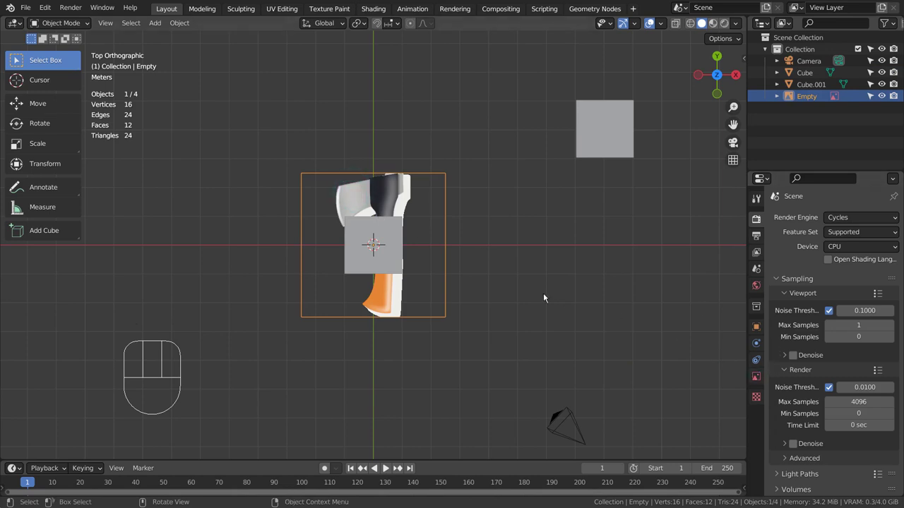
- Show the scene in wireframe and enable opacity on the axe reference image, lowering it to about 0.147
key("shift+z")
left_click(755, 377)
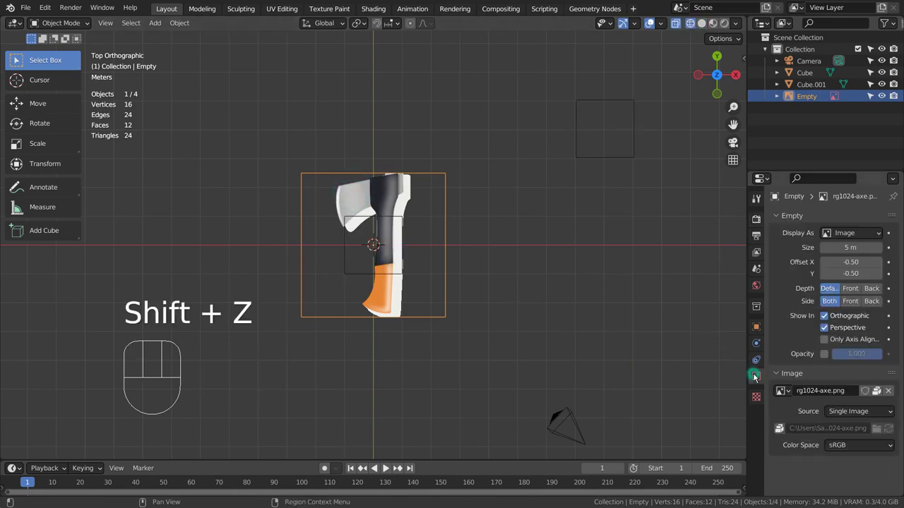
left_click(823, 355)
left_click_drag(850, 354, 816, 354)
- Move the reference image about 2 m along Y so the handle's base sits at the origin, and make the image unselectable
scroll(445, 318, "up", 4)
key("g")
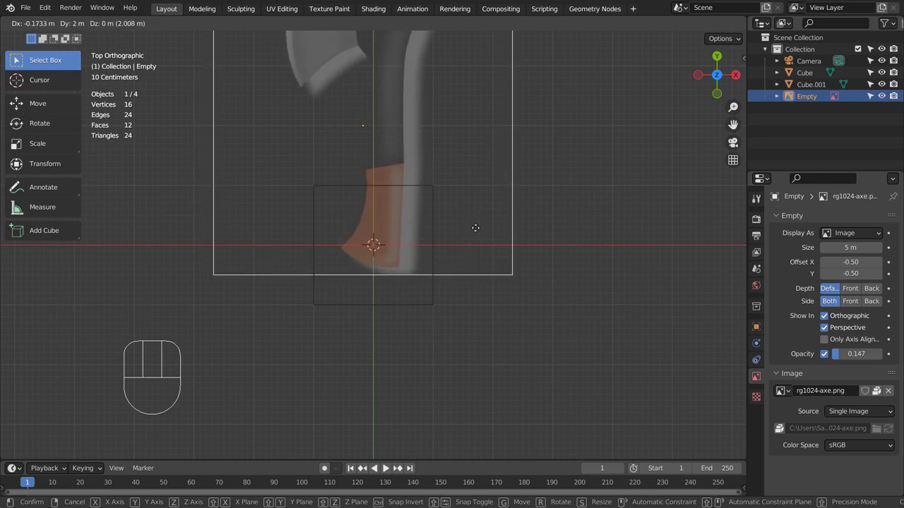
left_click(475, 226)
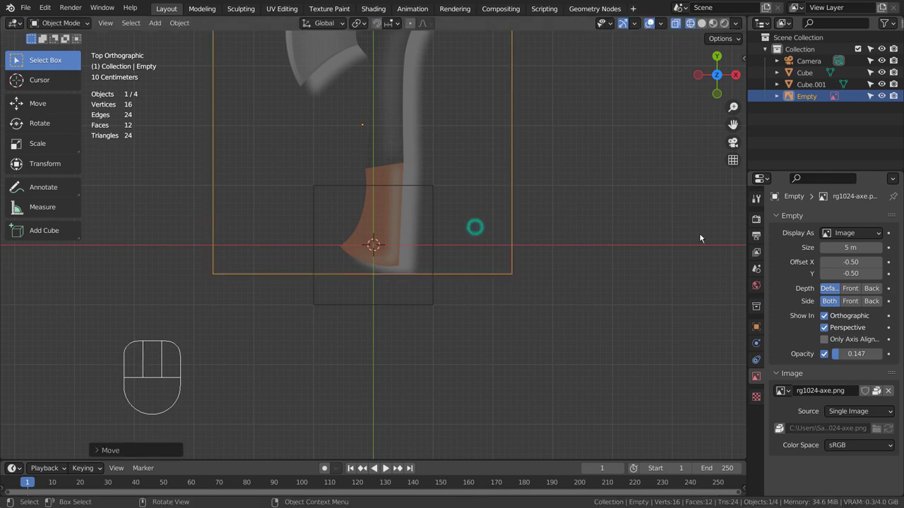
left_click(867, 134)
- Move the original cube about 2.1 m along Y onto the middle of the axe handle
middle_click_drag(534, 261, 538, 330, "shift")
left_click(386, 335)
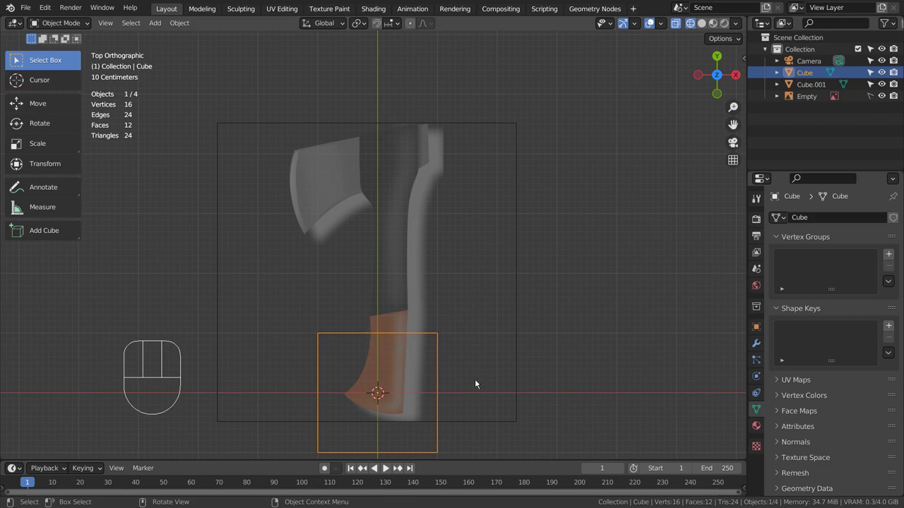
key("g")
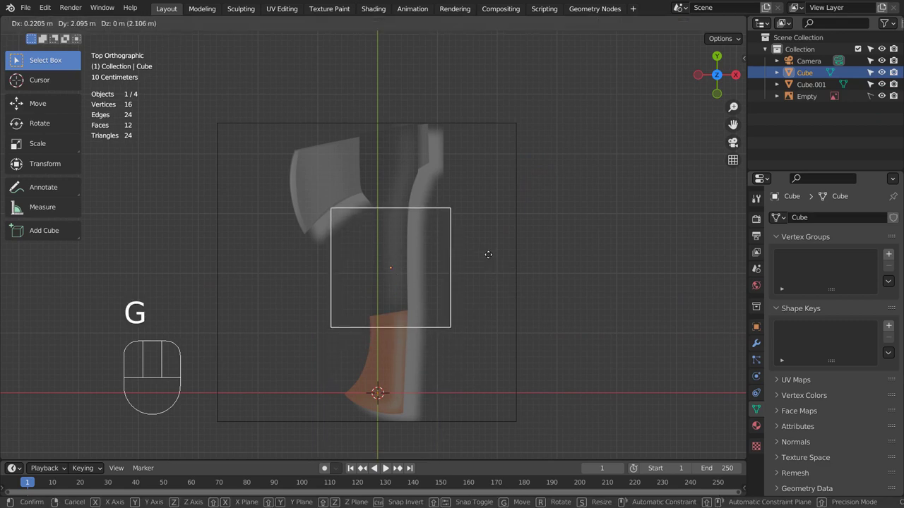
left_click(489, 258)
- Flatten the cube by scaling it to about 0.27 along Z
middle_click_drag(579, 375, 575, 369, "alt")
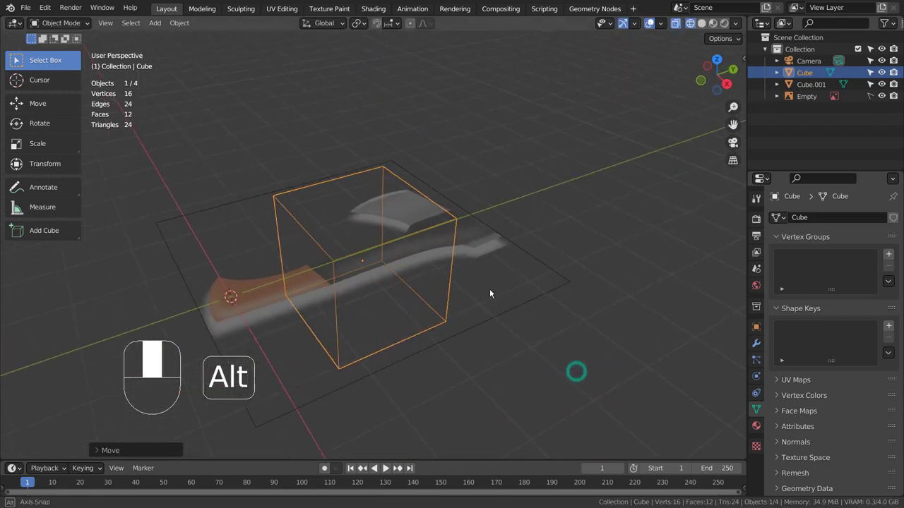
key("s")
key("z")
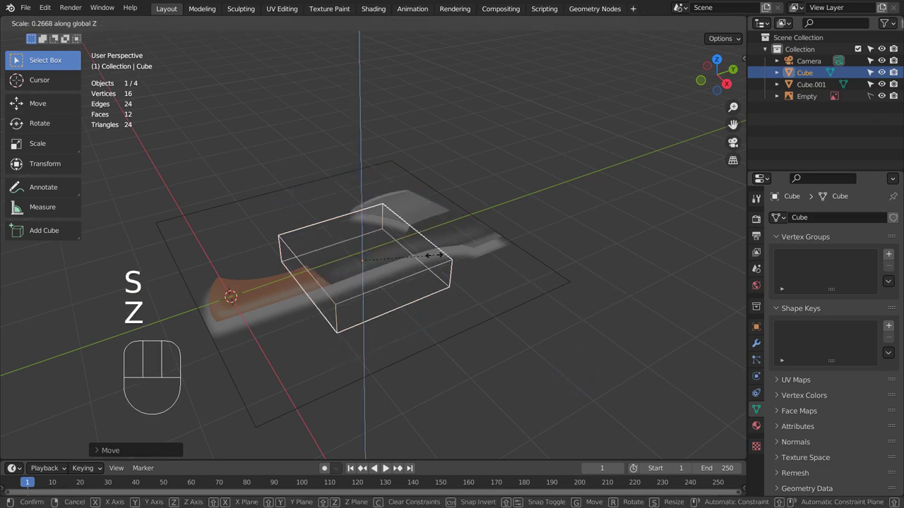
left_click(435, 256)
- In Edit Mode, narrow the cube's lower vertices along X to the handle's width and move them onto the handle outline
key("KP_7")
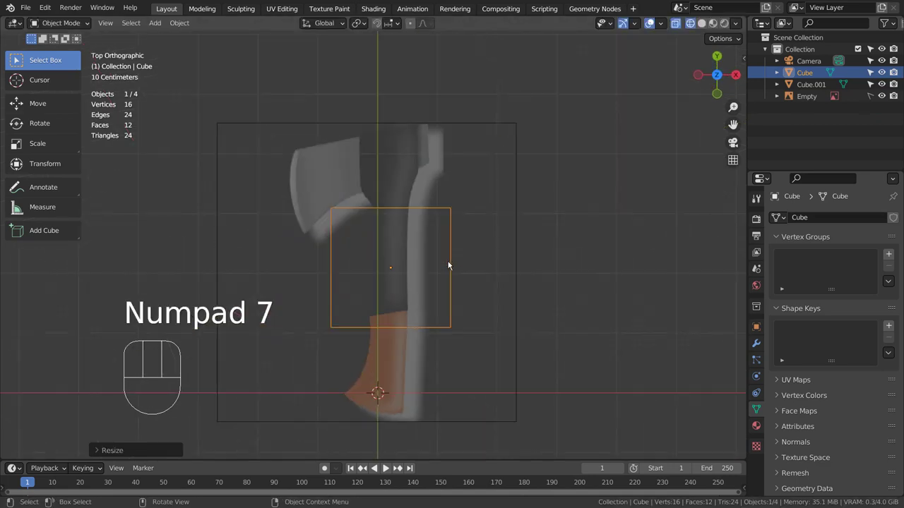
key("Tab")
key("1")
left_click(510, 265)
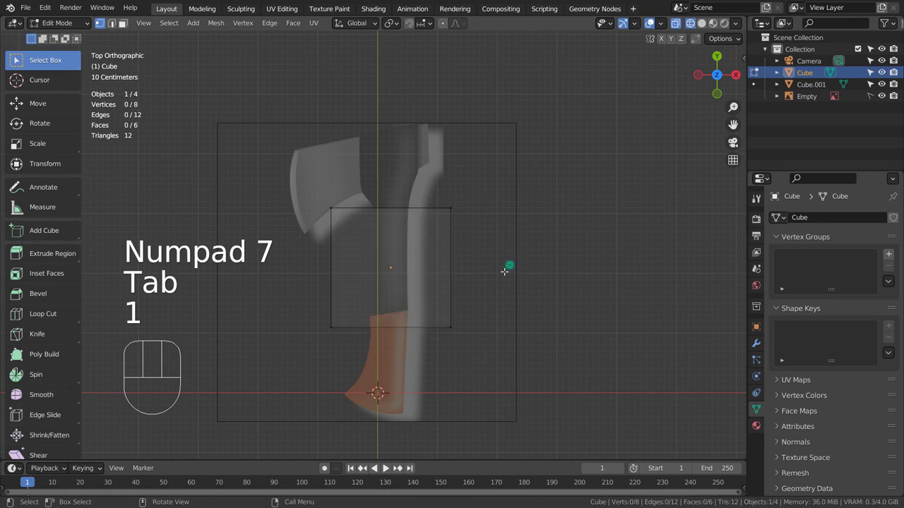
key("b")
left_click_drag(301, 300, 501, 367)
key("s")
key("x")
left_click(426, 369)
key("g")
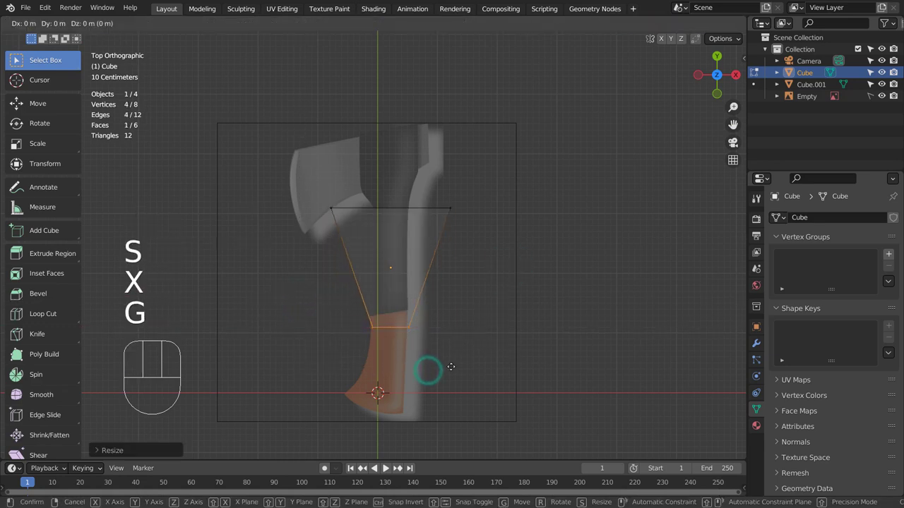
left_click(449, 366)
- Scale the cube's upper vertices to about 0.29 along X to match the handle's width
left_click(481, 336)
key("b")
left_click_drag(277, 174, 558, 259)
key("s")
key("x")
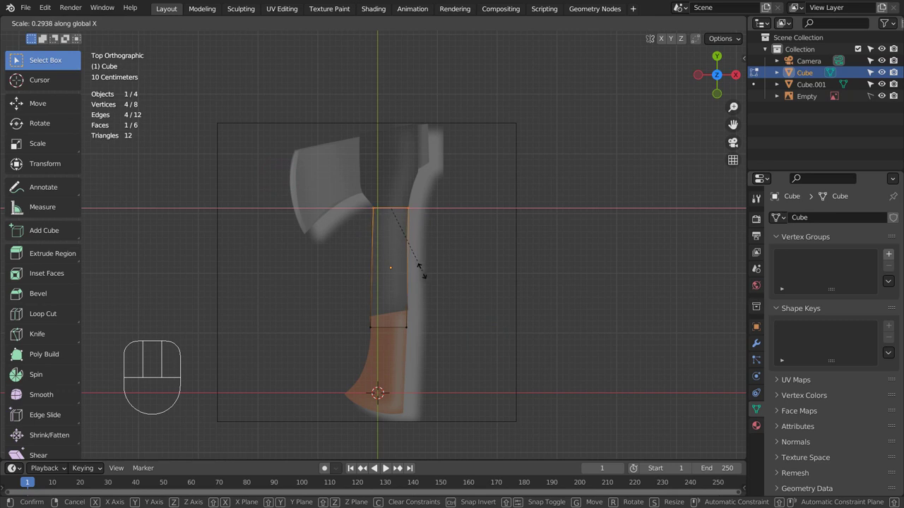
left_click(420, 271)
- Extrude the lower face down into the orange grip, then rotate and move it to follow the grip's curve
key("3")
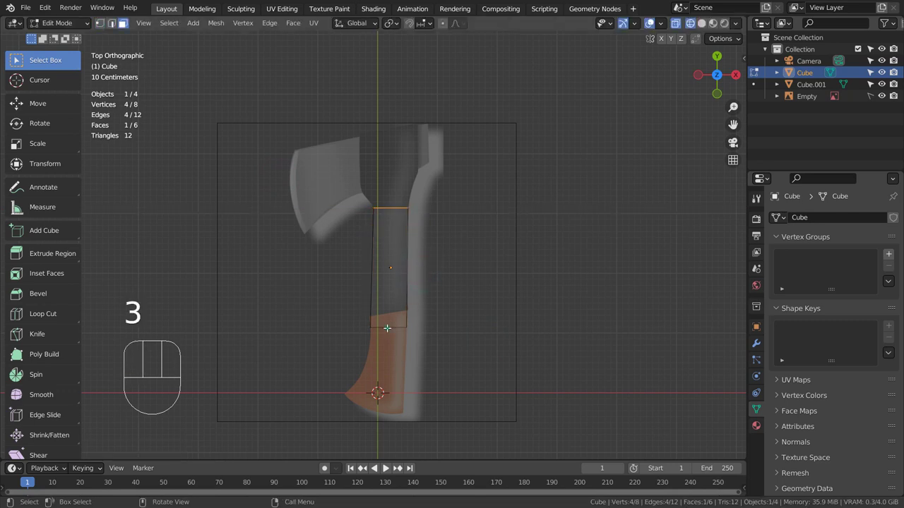
left_click(387, 327)
key("e")
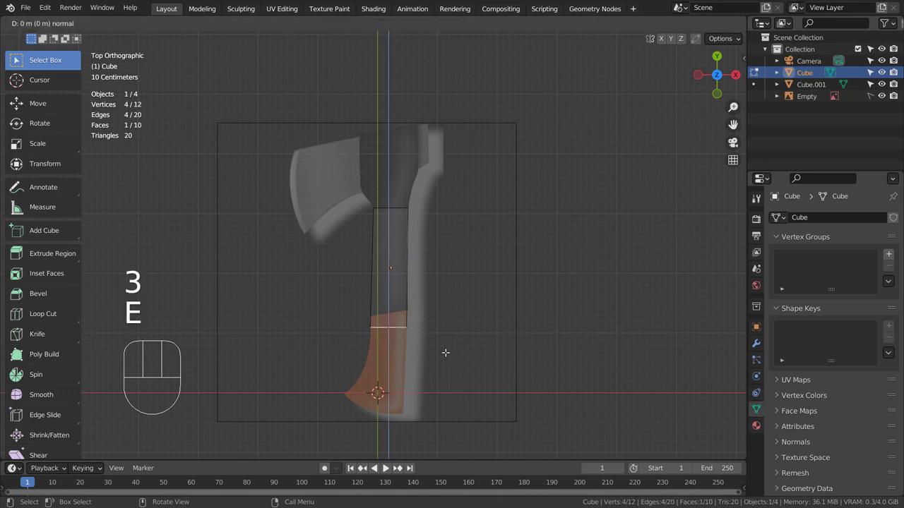
left_click(441, 392)
key("g")
left_click(438, 395)
key("r")
left_click(457, 413)
key("g")
left_click(459, 413)
key("s")
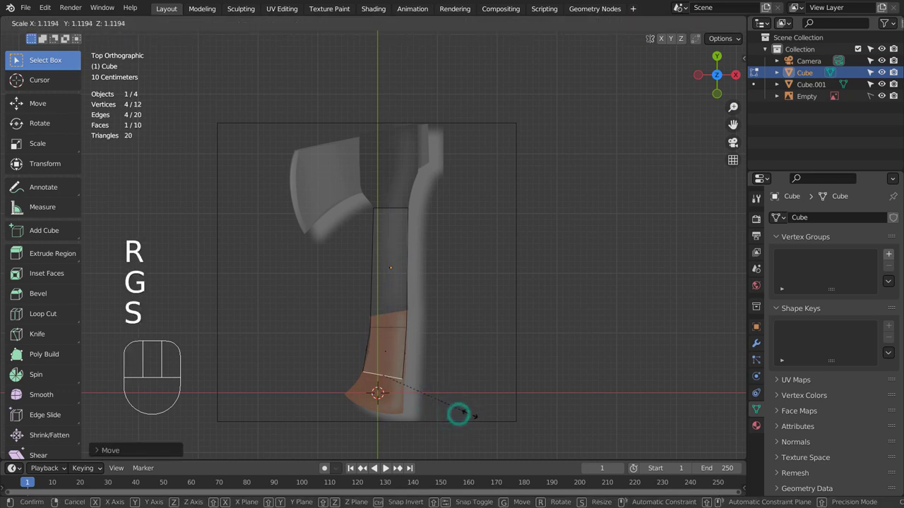
left_click(469, 415)
key("ctrl+z")
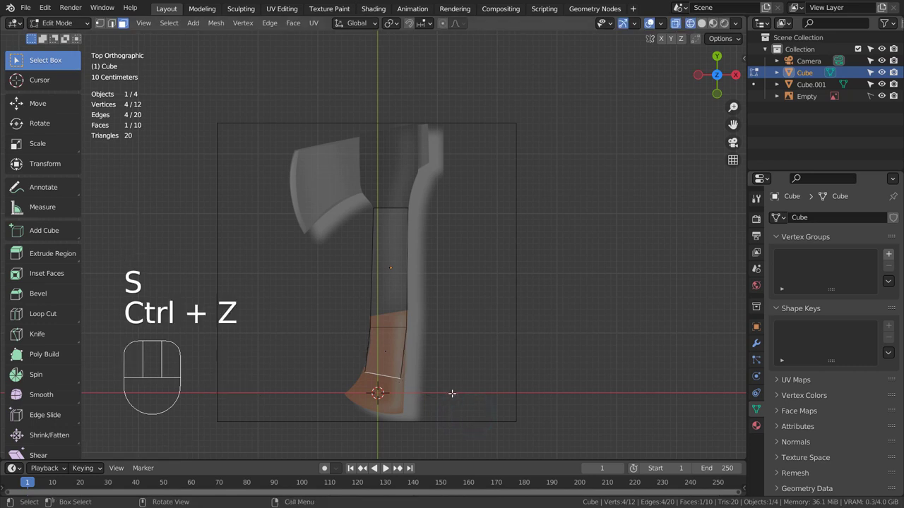
- Widen the extruded grip face slightly along X to match the reference outline
key("s")
key("x")
left_click(460, 394)
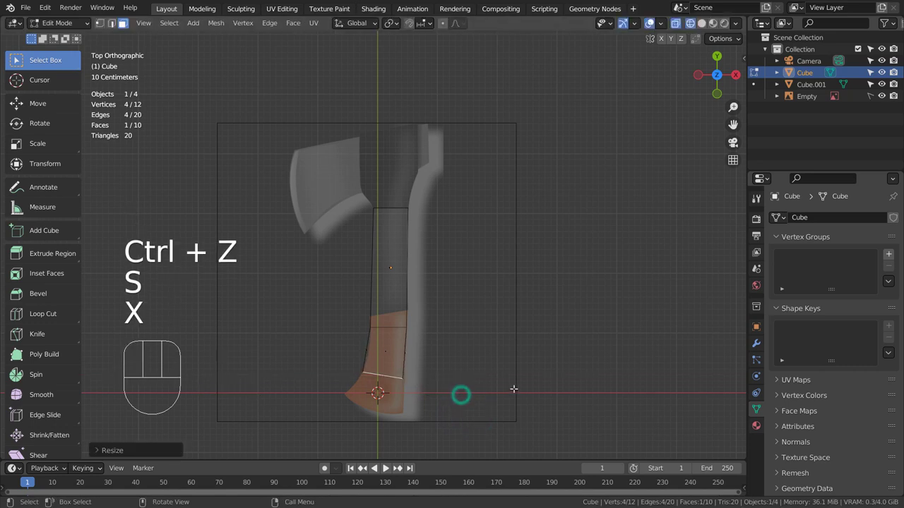
- Extrude the grip's end face downward, widen it along X to the flared butt, and move it into place
key("e")
left_click(504, 413)
key("s")
key("x")
left_click(598, 400)
key("g")
left_click(598, 399)
- Rotate the butt's end face to the grip's slant, narrow it along X, and reposition it on the outline
key("r")
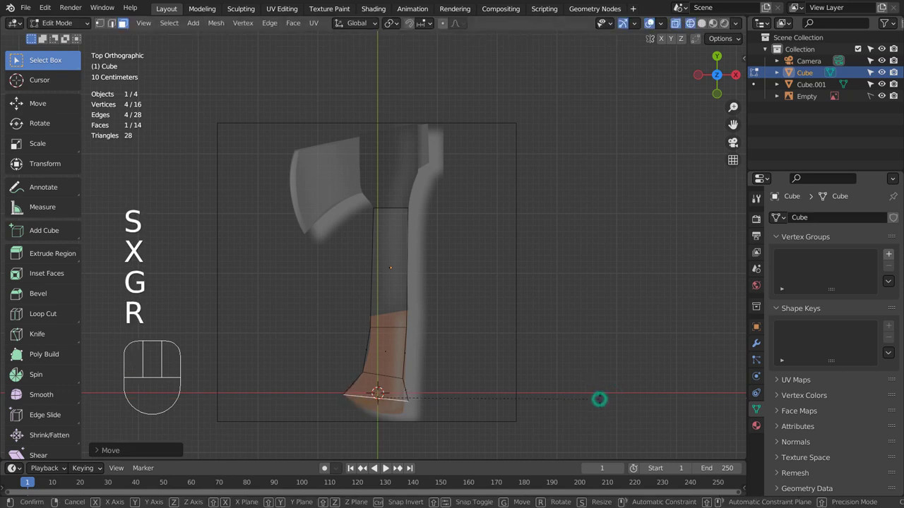
left_click(578, 438)
key("g")
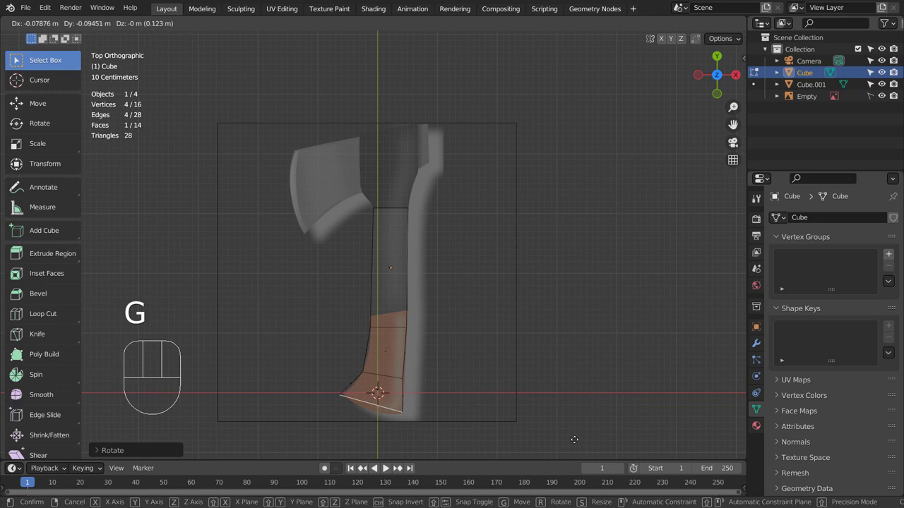
left_click(578, 440)
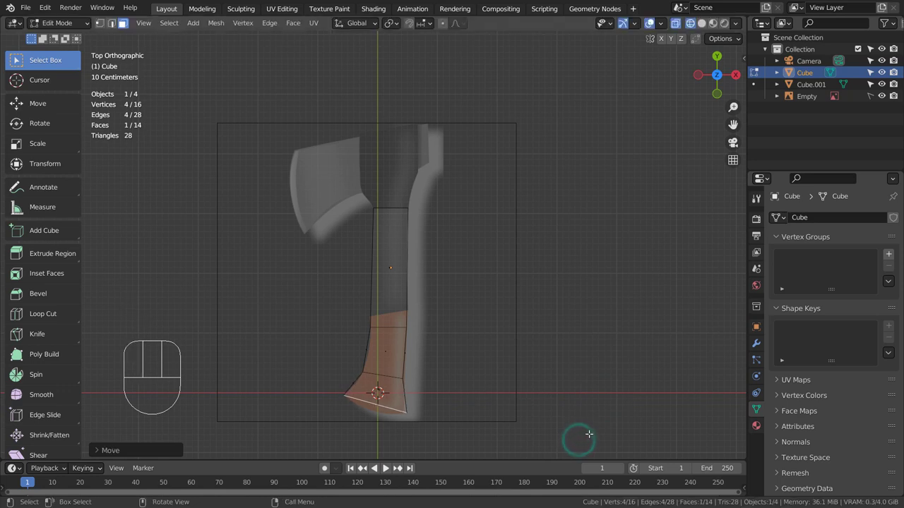
key("s")
key("x")
left_click(556, 430)
key("g")
left_click(557, 429)
- Extrude the butt's end face slightly further and shrink it to round off the handle's end
key("e")
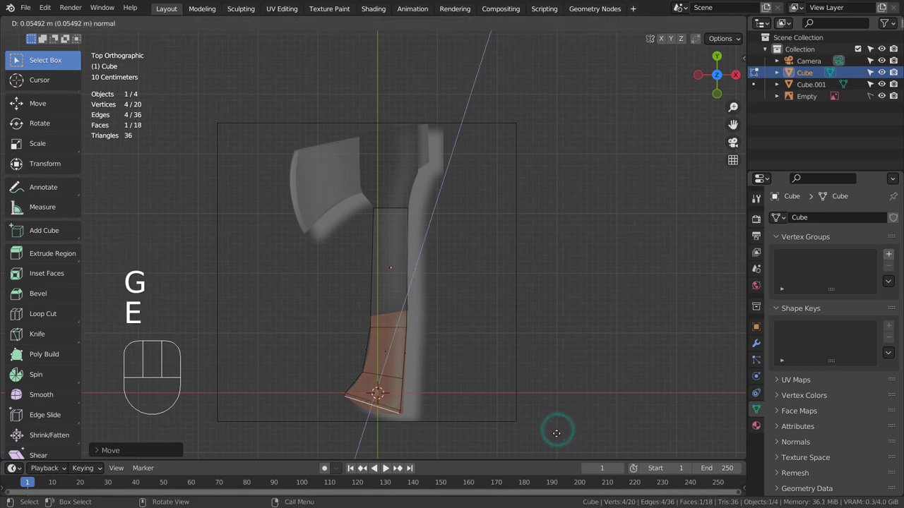
left_click(554, 437)
key("s")
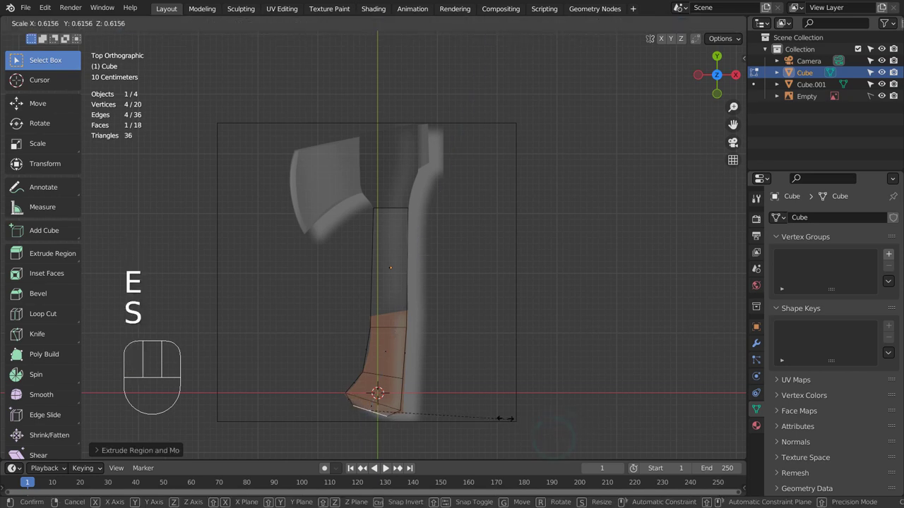
left_click(471, 412)
- Extrude the handle's upper face about 0.3 m towards the axe head, widen it along X, and align it with the outline
left_click(387, 210)
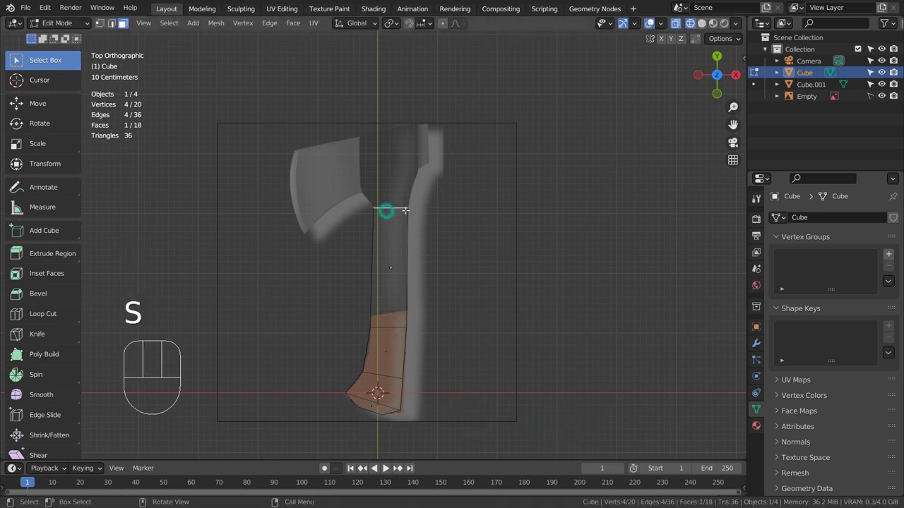
key("e")
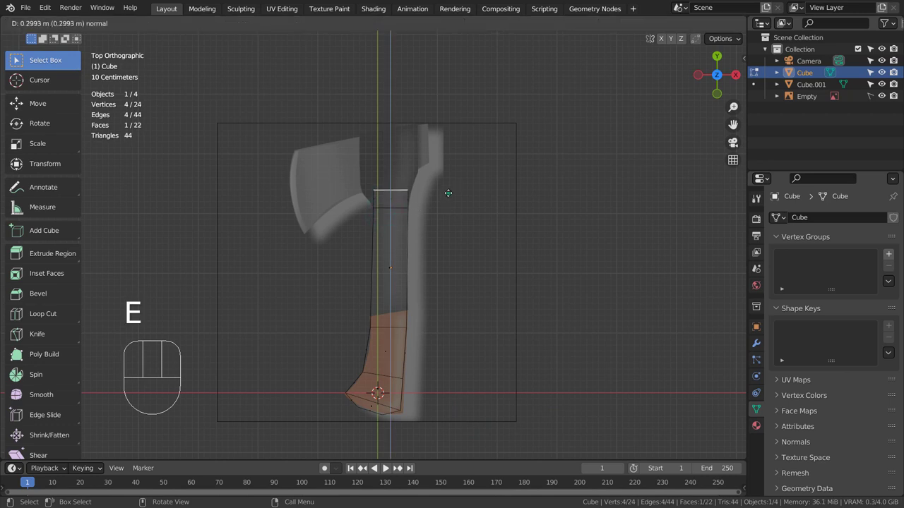
left_click(448, 191)
key("s")
key("x")
left_click(508, 193)
key("g")
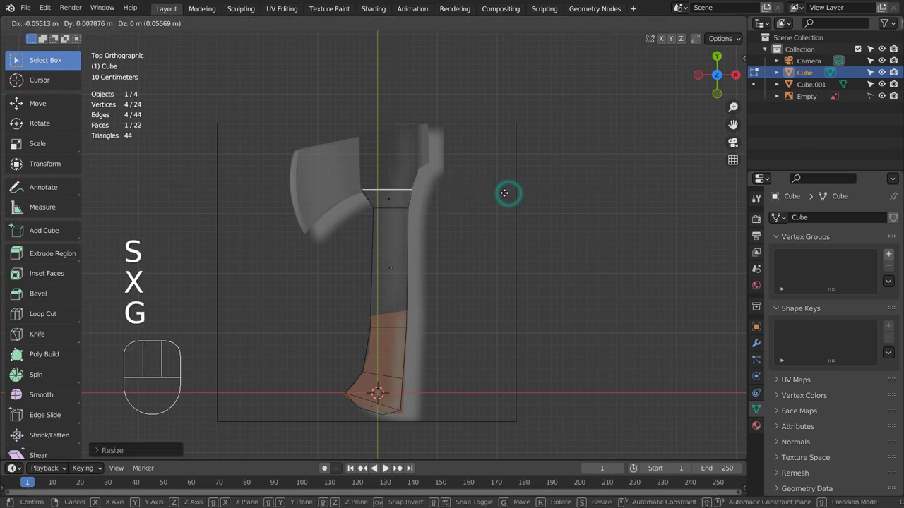
left_click(502, 192)
- Move the vertices at the back corner of the handle's upper end onto the reference outline
key("Tab")
key("Tab")
key("1")
key("b")
left_click_drag(414, 185, 420, 194)
key("g")
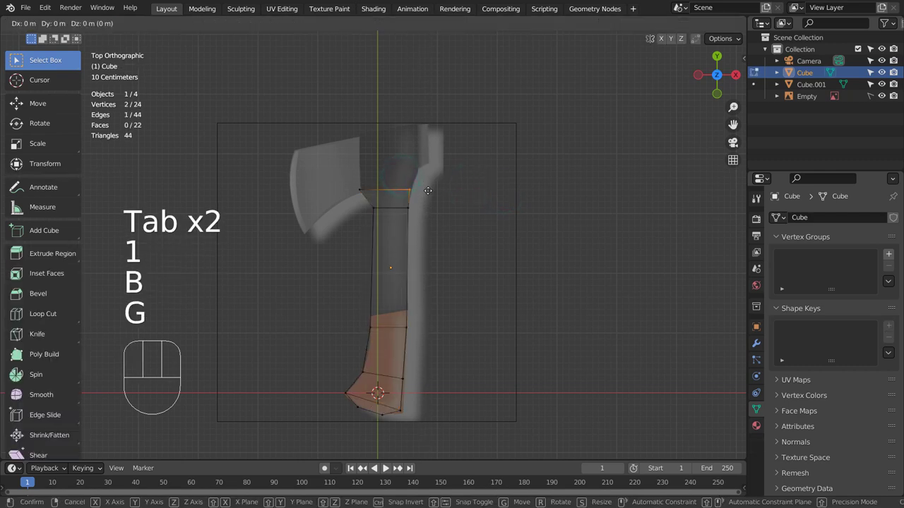
left_click(429, 188)
- Extrude the handle's upper face about 0.26 m further up beside the axe head
key("3")
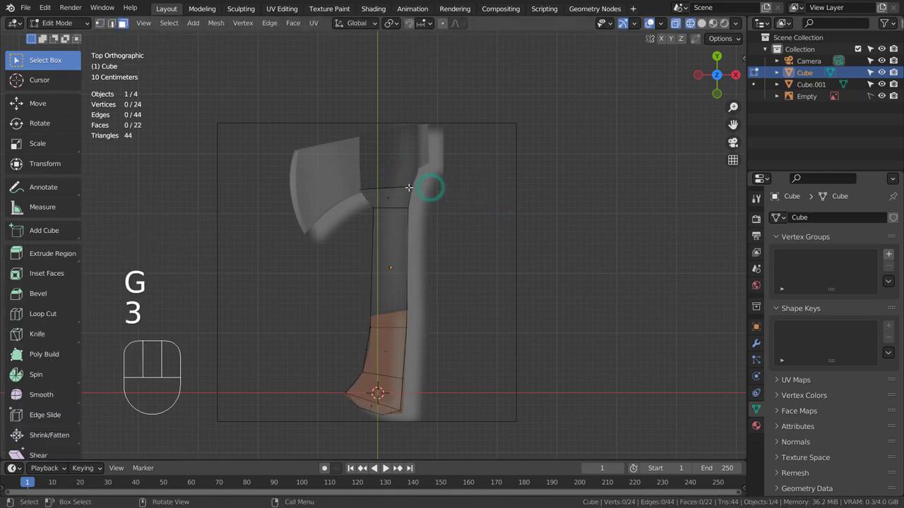
key("e")
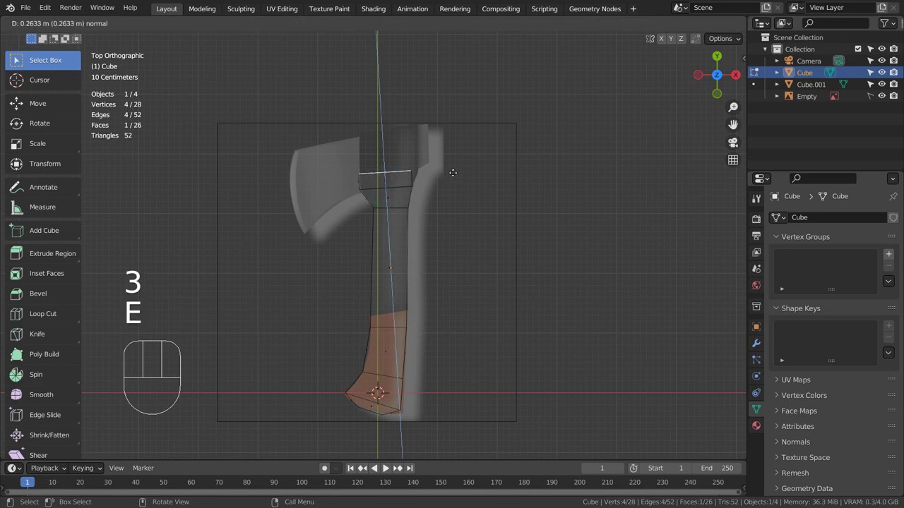
left_click(452, 173)
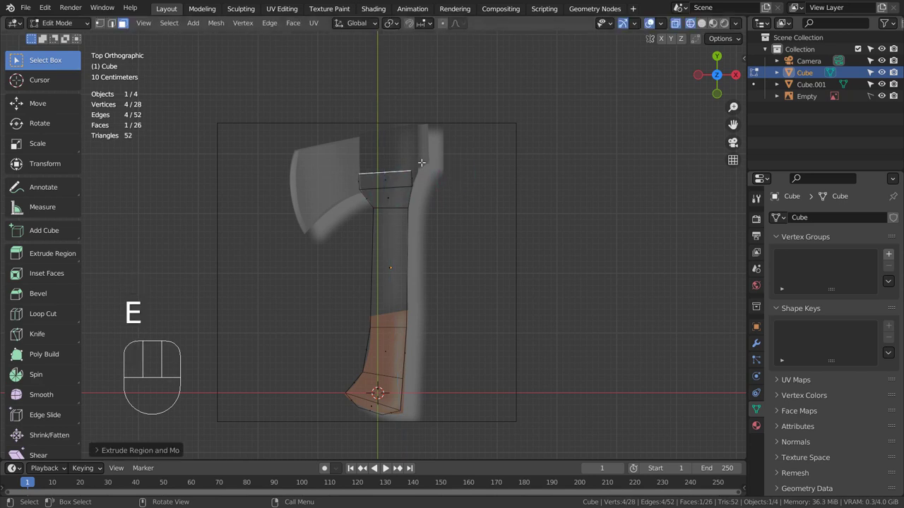
- Shift the blade-side vertices of the new top section along X to line up with the axe head's edge
key("1")
key("b")
left_click_drag(331, 158, 360, 198)
key("g")
key("x")
right_click(469, 185)
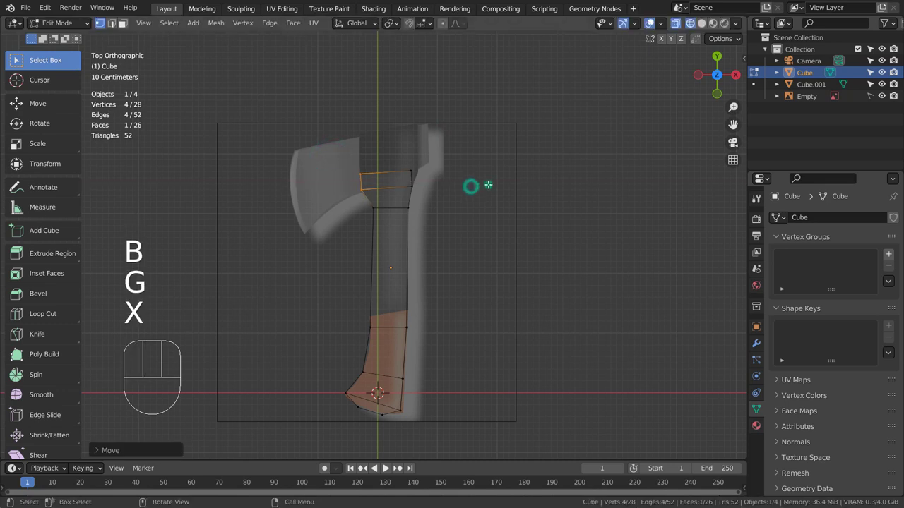
- Move the back-side vertices at the handle's upper end about 0.13 m along X onto the reference outline
left_click(487, 185)
key("b")
left_click_drag(406, 161, 359, 181)
key("g")
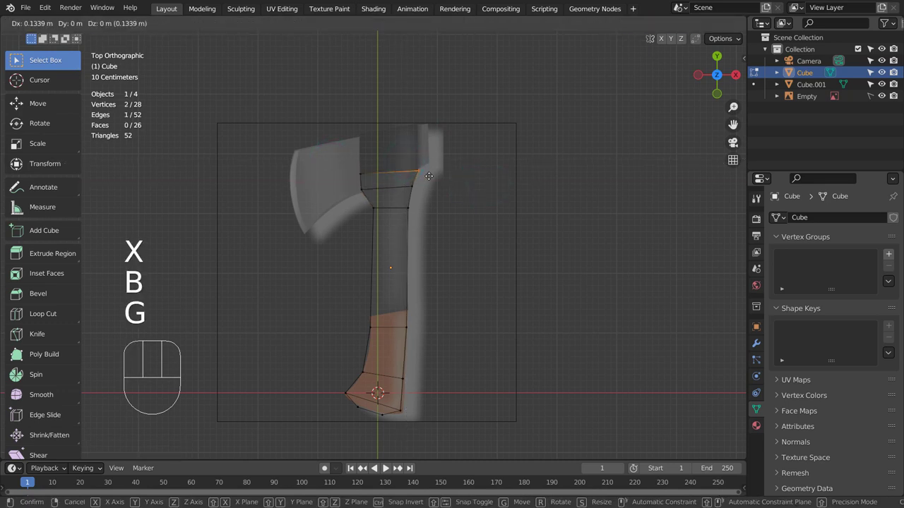
left_click(428, 176)
- Extrude the handle's upper face about 0.63 m up to the top of the axe head
key("3")
key("e")
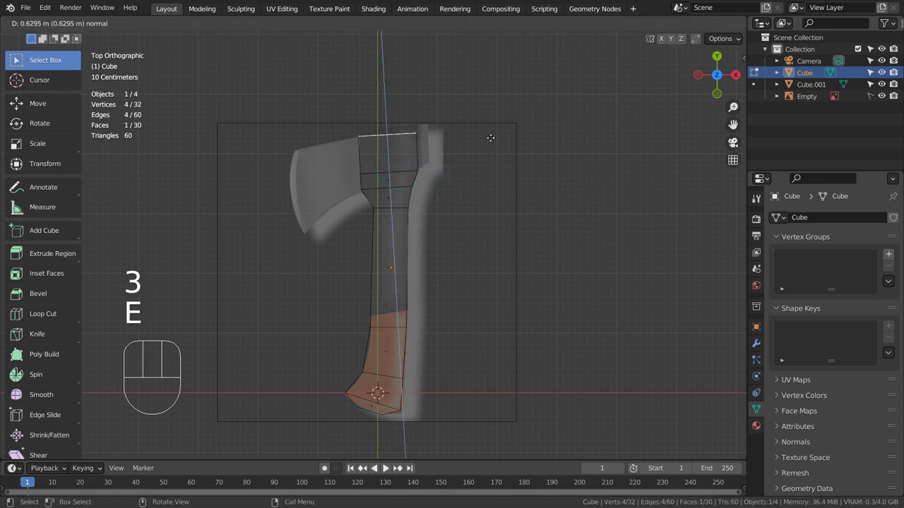
left_click(488, 137)
- Move the back-side vertices of the handle's top face up so the top edge follows the head's slope
key("1")
key("b")
left_click_drag(411, 110, 449, 176)
key("b")
left_click_drag(414, 125, 432, 145)
key("g")
left_click(435, 143)
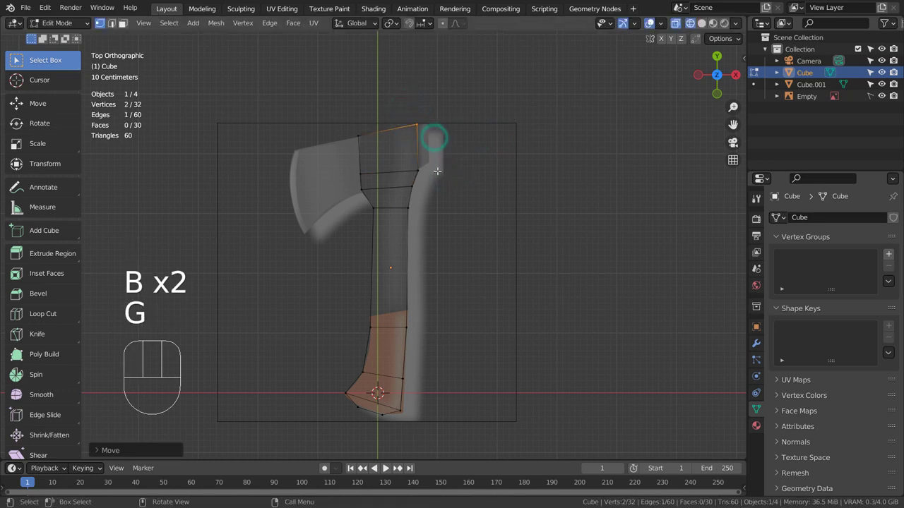
- Add a level 3 Subdivision Surface to the handle in Object Mode and check the smoothed shape
key("Tab")
key("ctrl+3")
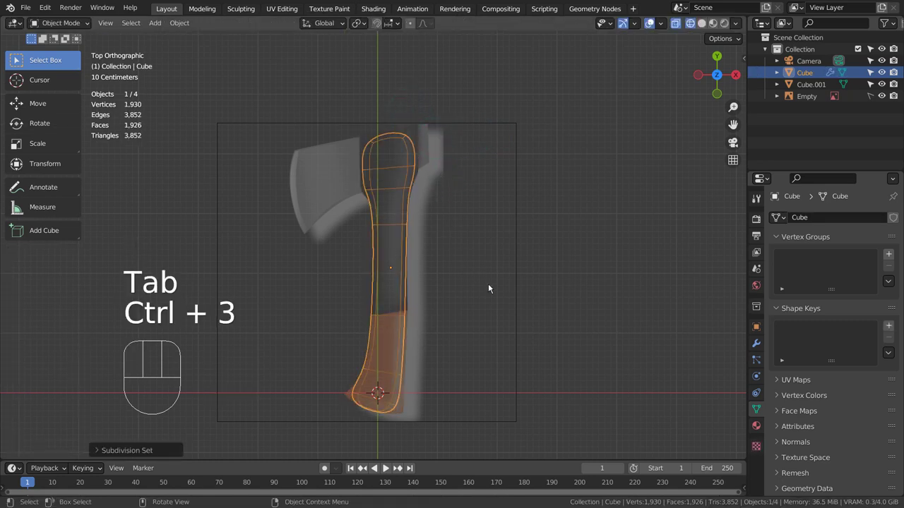
middle_click_drag(503, 308, 488, 296, "alt")
key("KP_1")
key("KP_7")
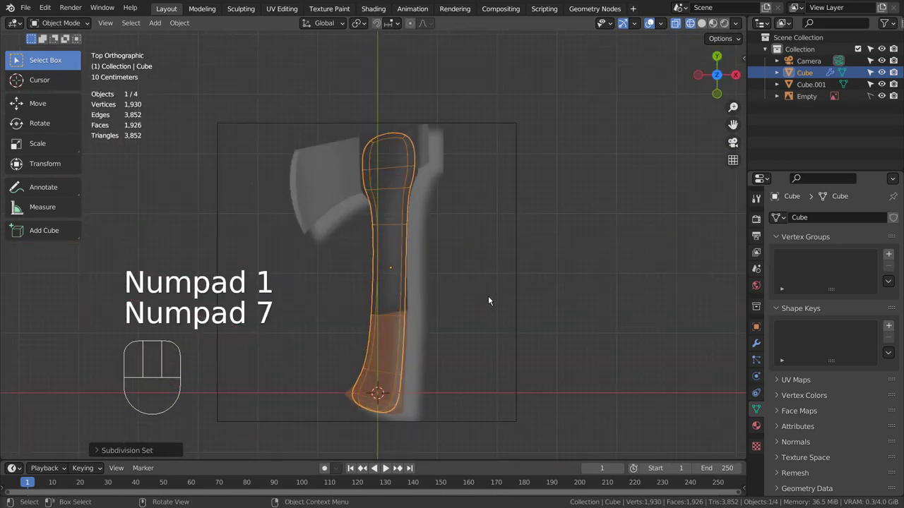
- Add a loop cut across the handle's butt in Edit Mode, slid close to the bottom end
key("Tab")
middle_click_drag(493, 252, 493, 252, "alt+shift")
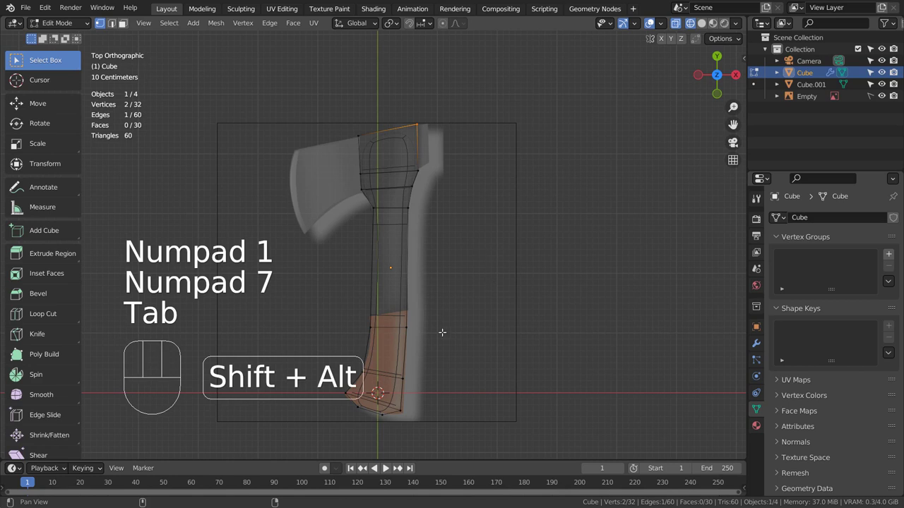
middle_click_drag(468, 333, 431, 338, "ctrl")
key("ctrl+r")
left_click(448, 427)
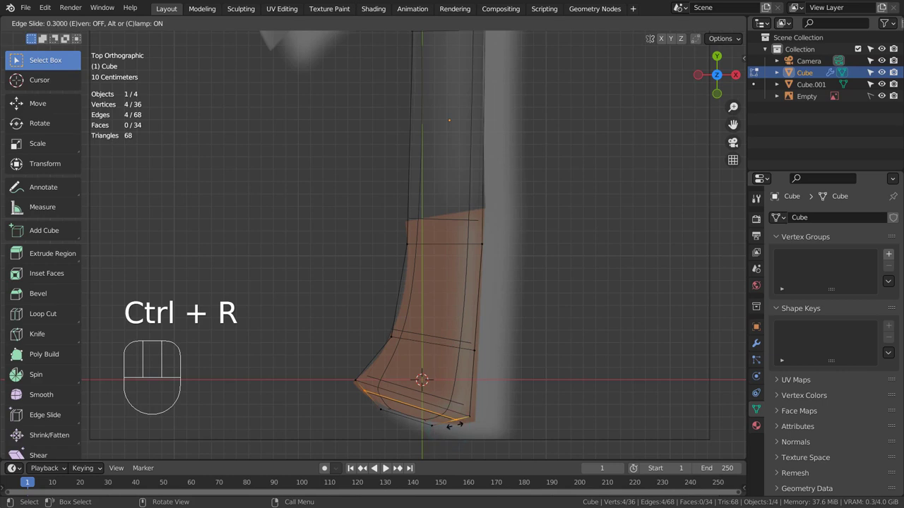
left_click(452, 423)
- Move the back-side vertices at the handle's bottom end out to the corner of the reference outline
key("1")
left_click(460, 416)
key("b")
left_click_drag(374, 398, 476, 432)
key("g")
left_click(514, 427)
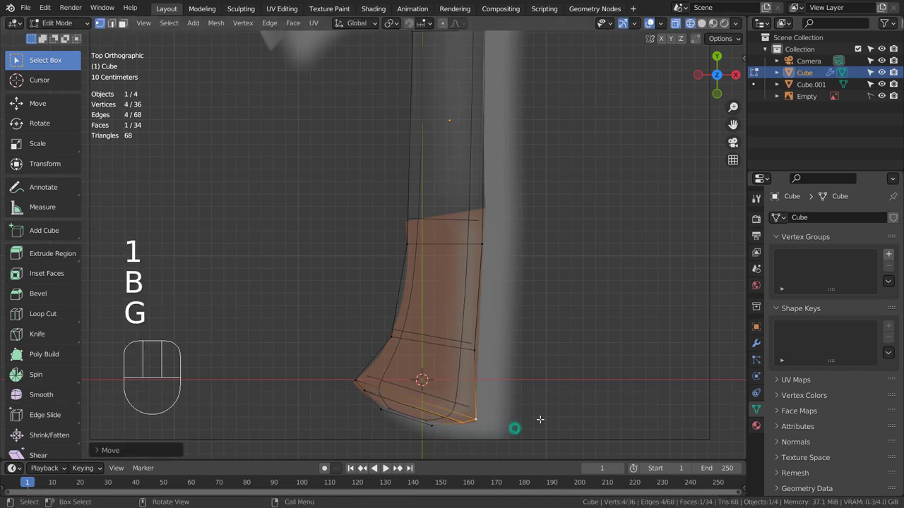
- Rotate the vertices at the pointed front corner of the handle's butt slightly and move them outward to the outline
key("b")
left_click_drag(541, 417, 345, 371)
key("r")
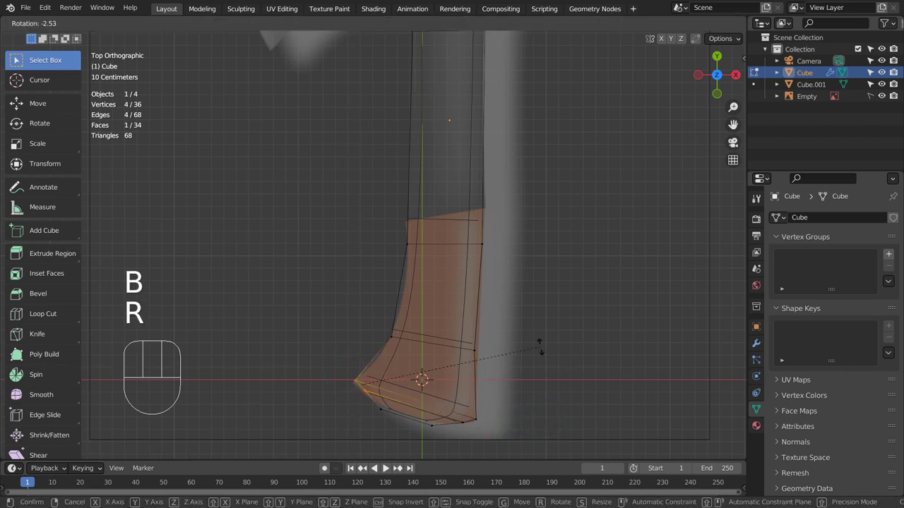
left_click(536, 328)
key("g")
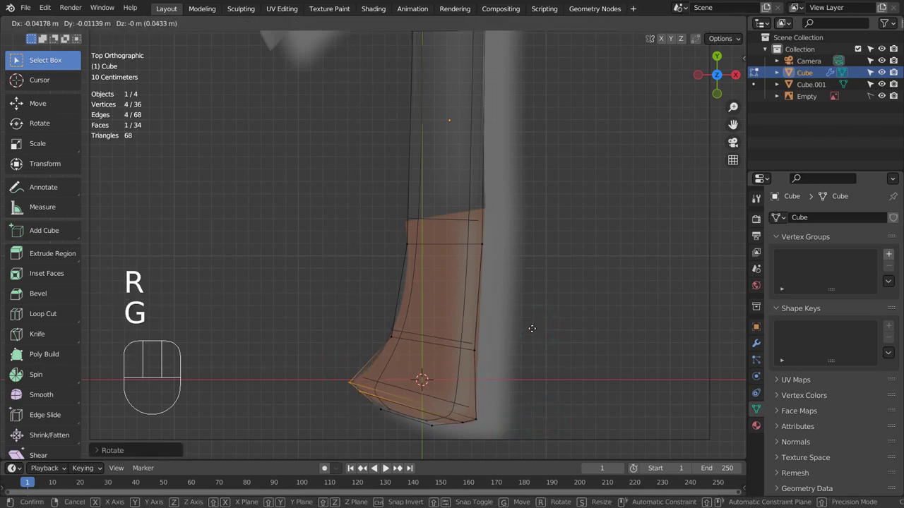
left_click(532, 330)
left_click(538, 329)
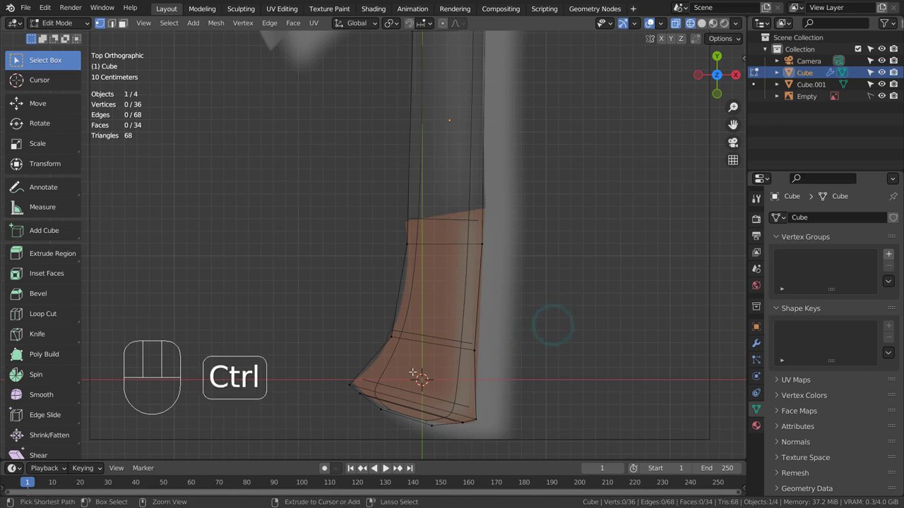
- Add a loop cut above the handle's butt and move its front vertices onto the curved outline
key("ctrl+r")
left_click(373, 363)
left_click(375, 365)
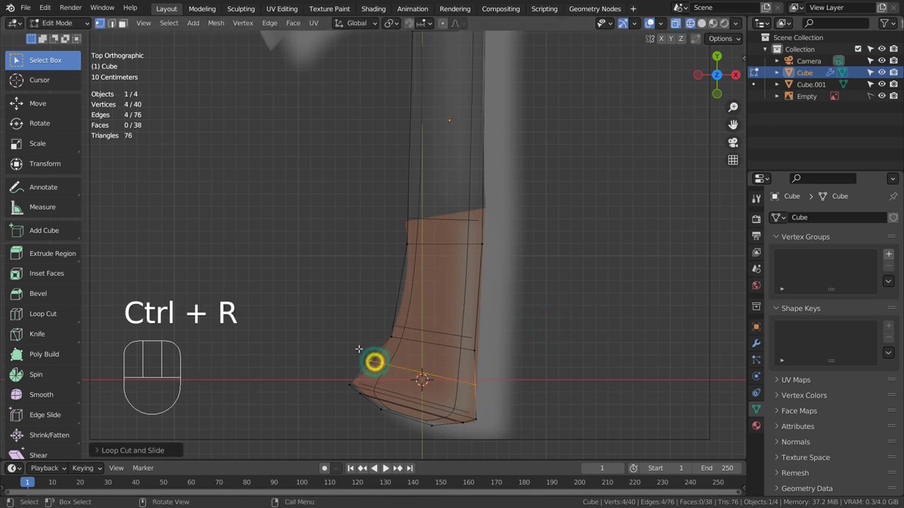
left_click(377, 367)
key("g")
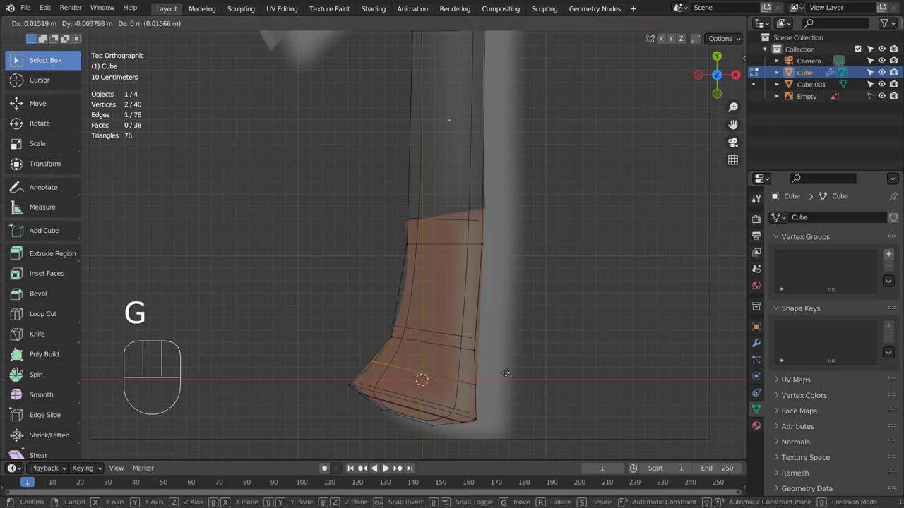
left_click(506, 372)
left_click(560, 294)
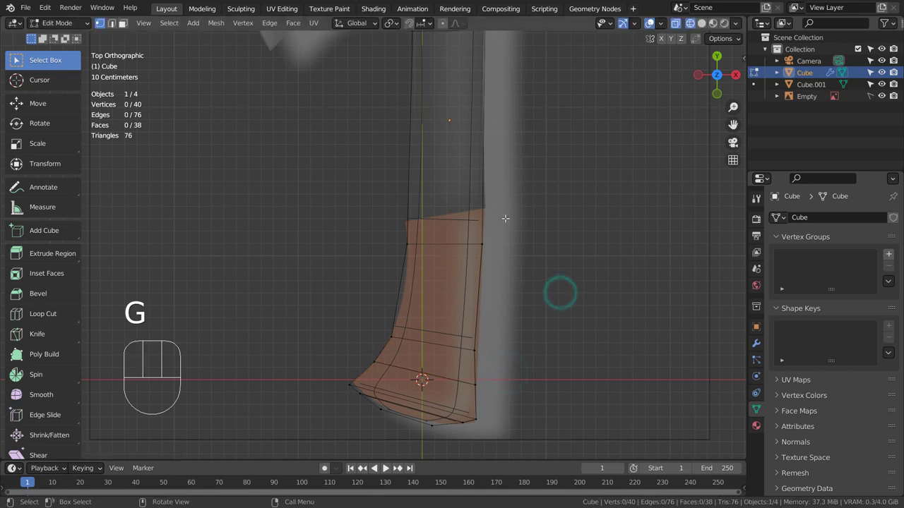
- Leave the handle's Edit Mode and move the spare cube over the axe head in the reference image
middle_click_drag(569, 119, 503, 270, "alt")
key("KP_7")
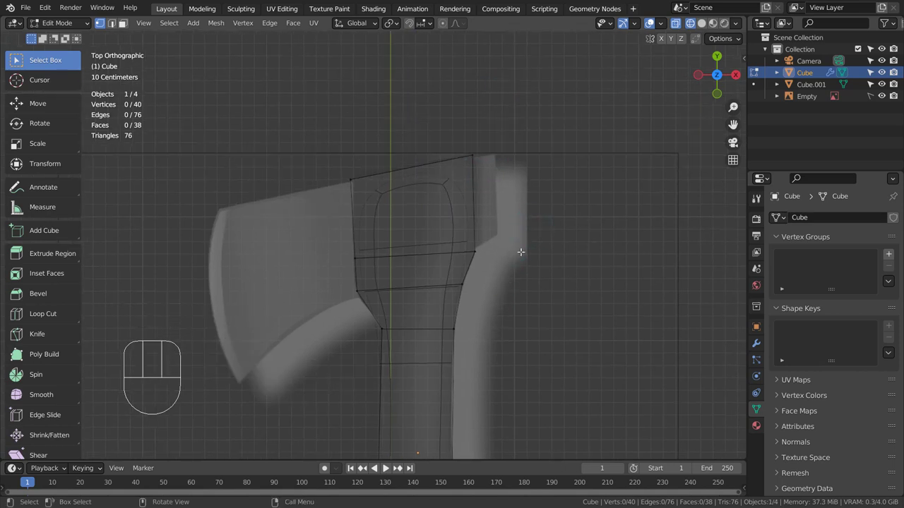
scroll(521, 252, "down", 8)
key("Tab")
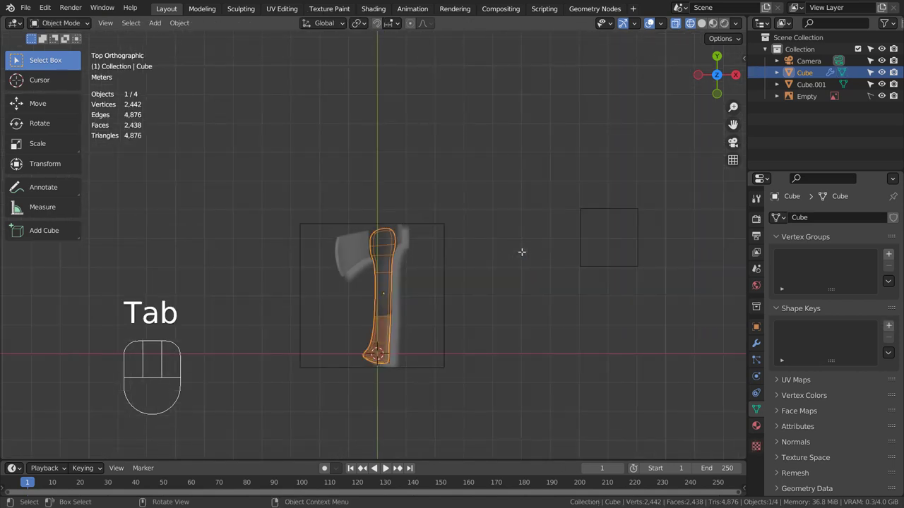
left_click(575, 245)
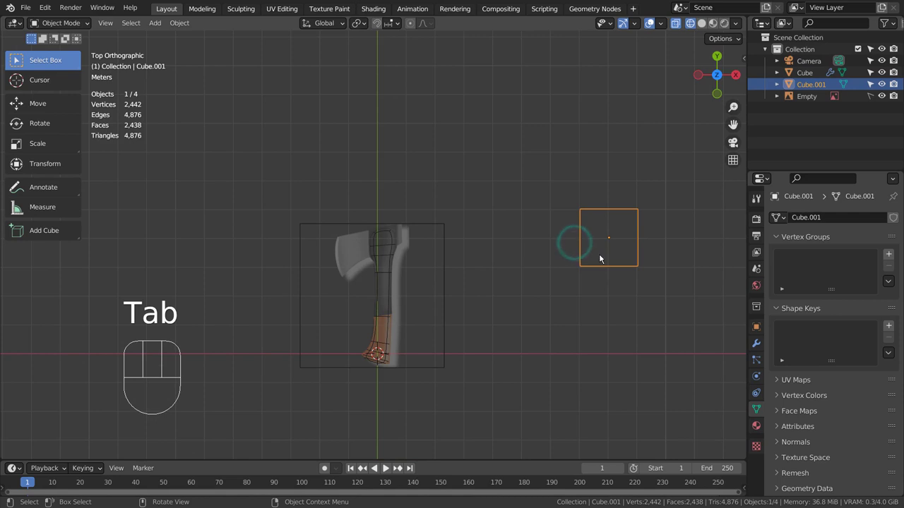
key("g")
left_click(374, 259)
scroll(406, 256, "up", 5)
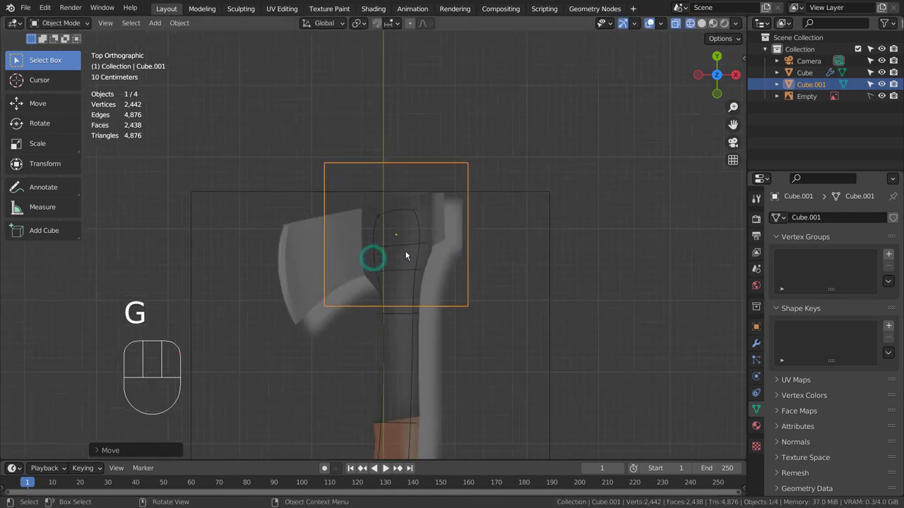
scroll(539, 261, "up", 4)
- Scale the cube down to under half its size and align its upper back corner with the axe head's
key("s")
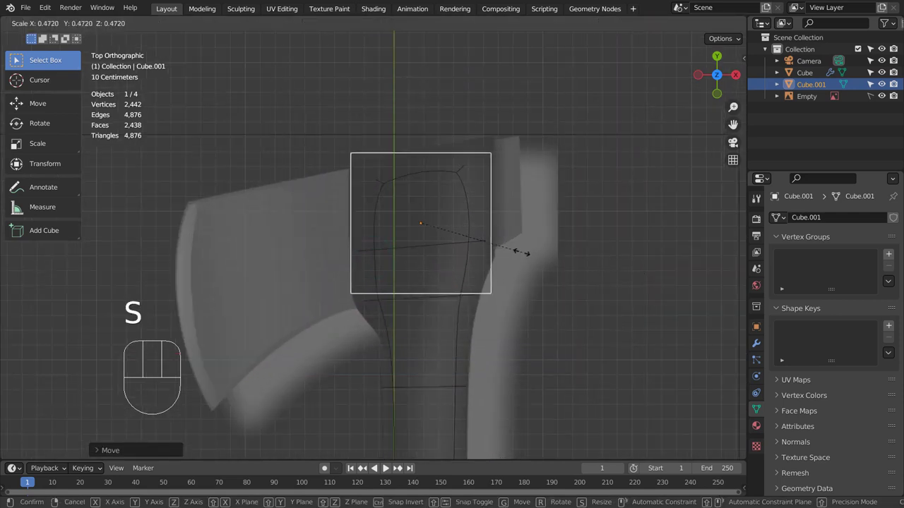
left_click(518, 251)
key("g")
left_click(548, 232)
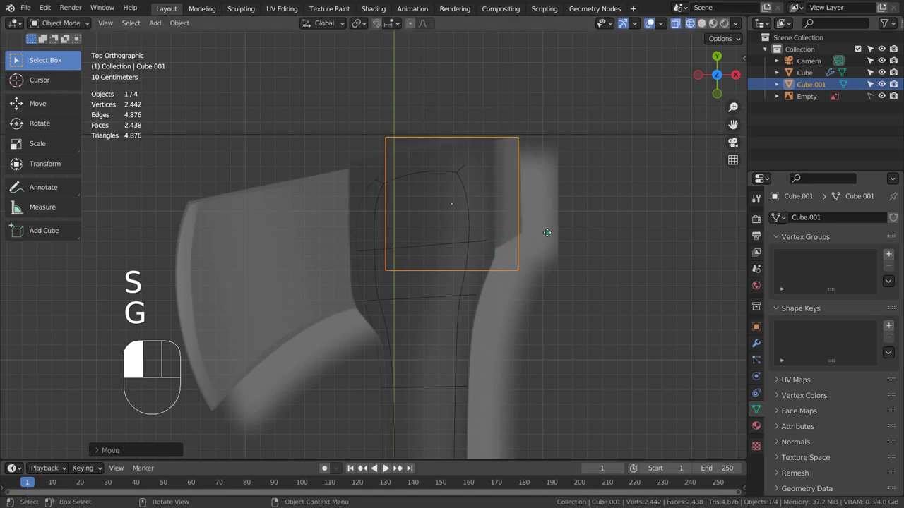
- Move the cube's upper front vertices towards the blade, onto the sloping top outline of the axe head
key("Tab")
key("1")
left_click(445, 65)
key("b")
left_click_drag(343, 97, 419, 191)
key("g")
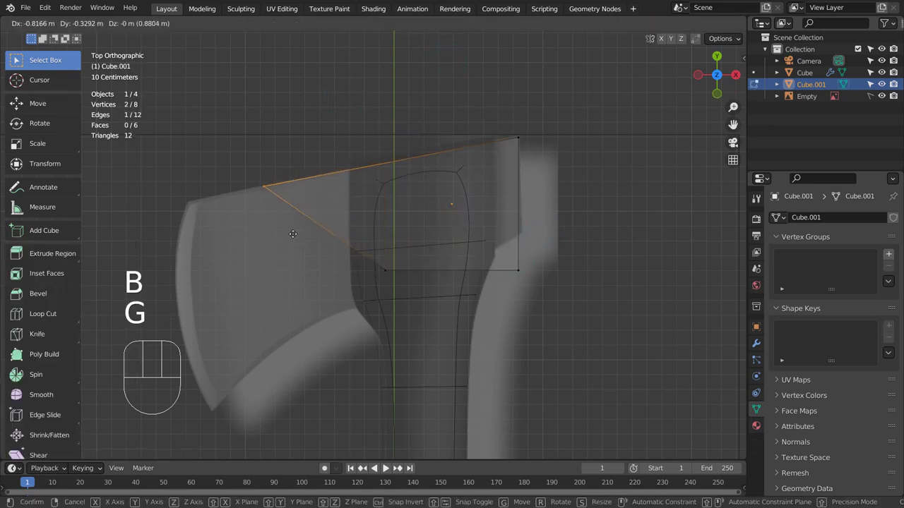
left_click(293, 233)
- Move the cube's lower back vertices up to the lower back corner of the axe head
left_click(437, 352)
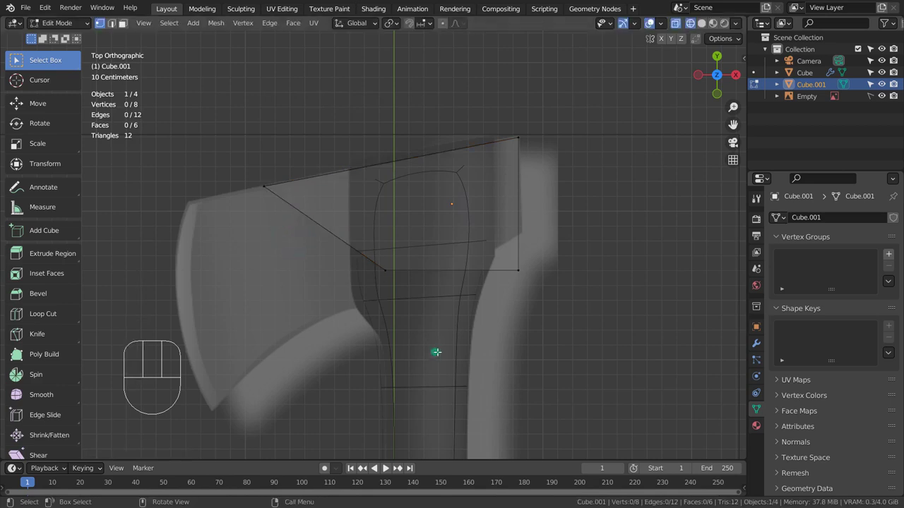
left_click_drag(505, 279, 546, 242)
key("g")
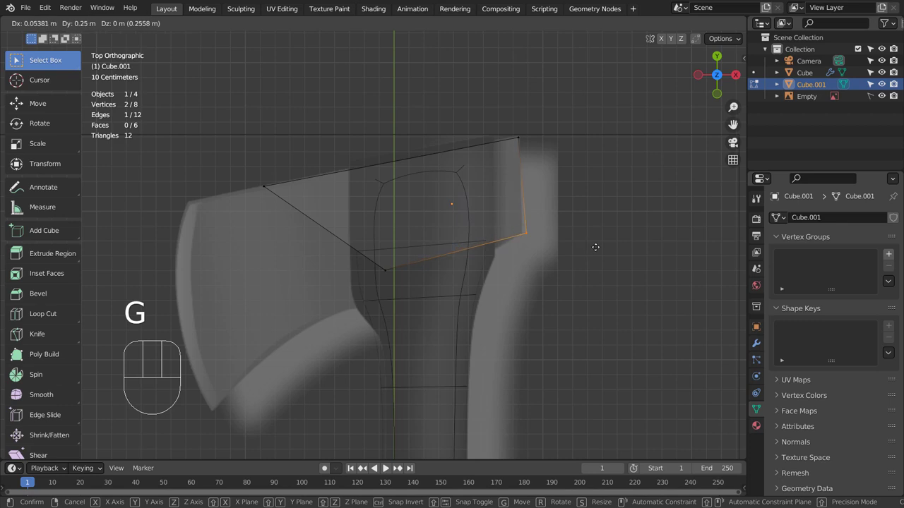
left_click(591, 246)
- Add a vertical loop cut to the axe head, slid towards its back edge
key("ctrl+r")
left_click(492, 160)
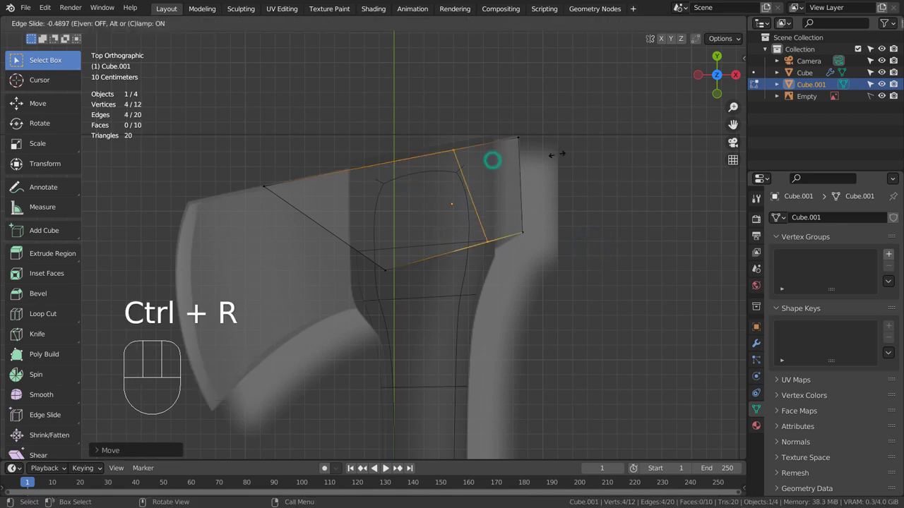
left_click(574, 154)
left_click(575, 153)
- Move the lower vertices of the new loop onto the point where the head's back meets the handle
key("b")
left_click_drag(605, 212, 494, 243)
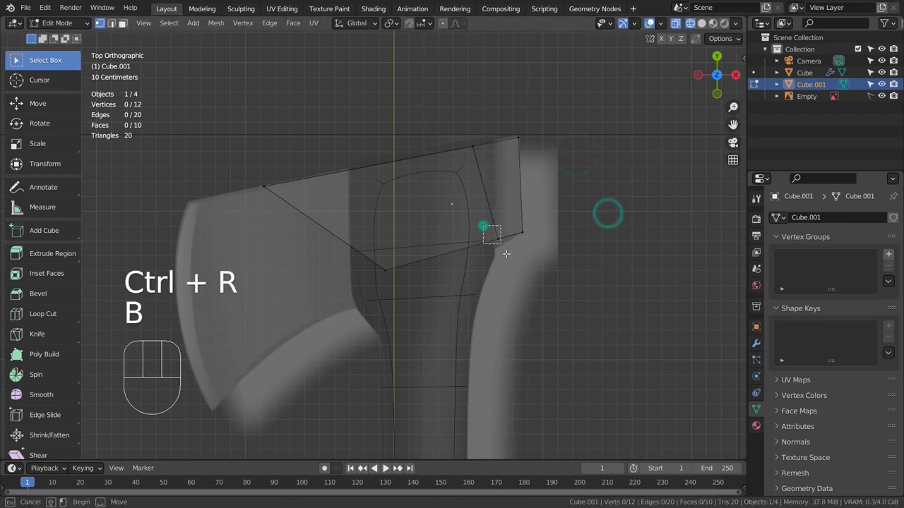
key("g")
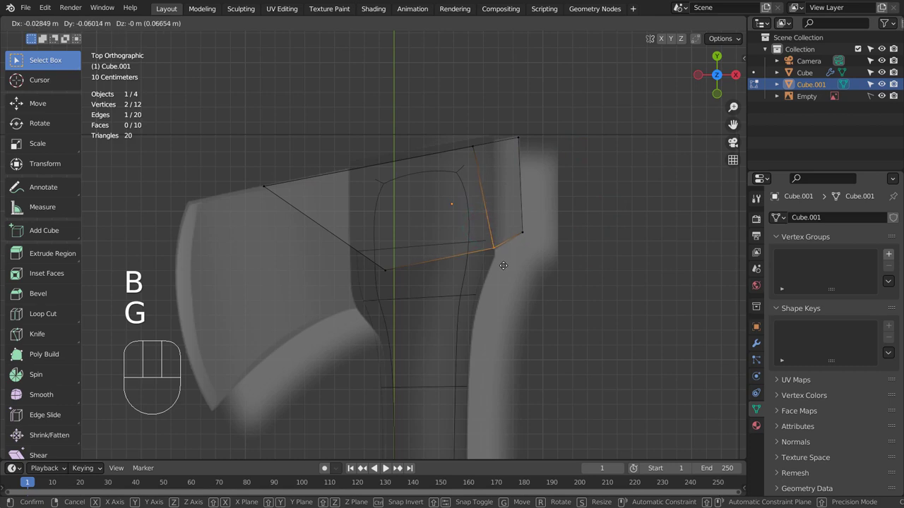
left_click(503, 265)
left_click(571, 268)
- Move the head's lower front vertices down to where the blade's underside meets the handle
key("b")
left_click_drag(368, 258, 389, 298)
key("g")
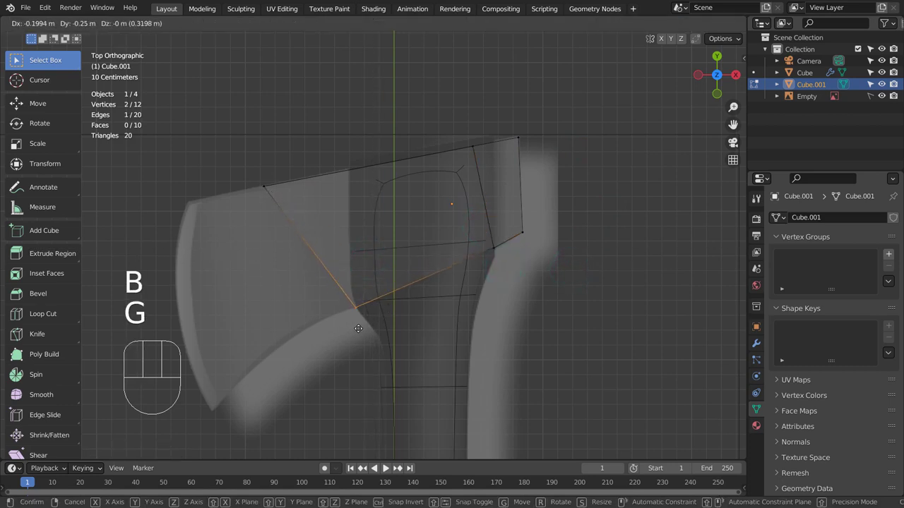
left_click(358, 328)
left_click(372, 361)
- Move the head's upper front vertices back along the top outline to the start of the blade
key("b")
left_click_drag(246, 166, 276, 199)
key("g")
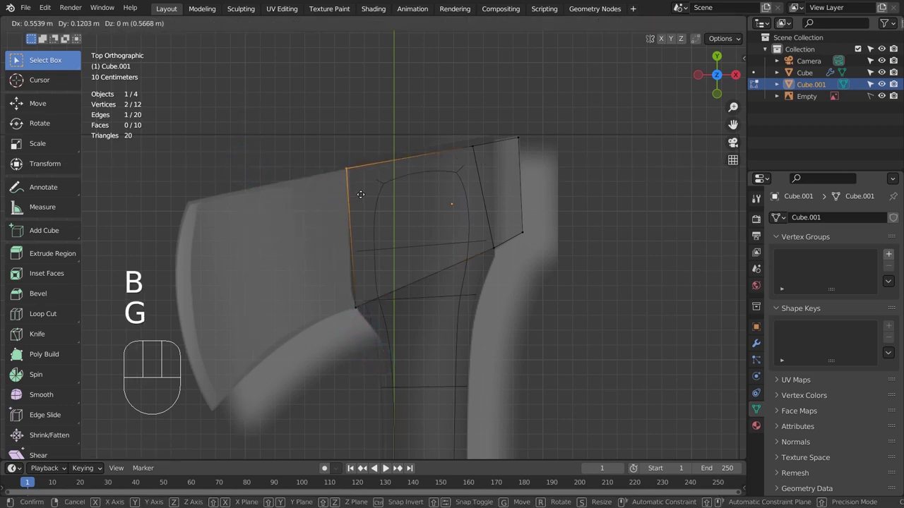
left_click(361, 194)
- Extrude the head's front face across the blade and move it to the start of the cutting edge
key("3")
key("e")
key("g")
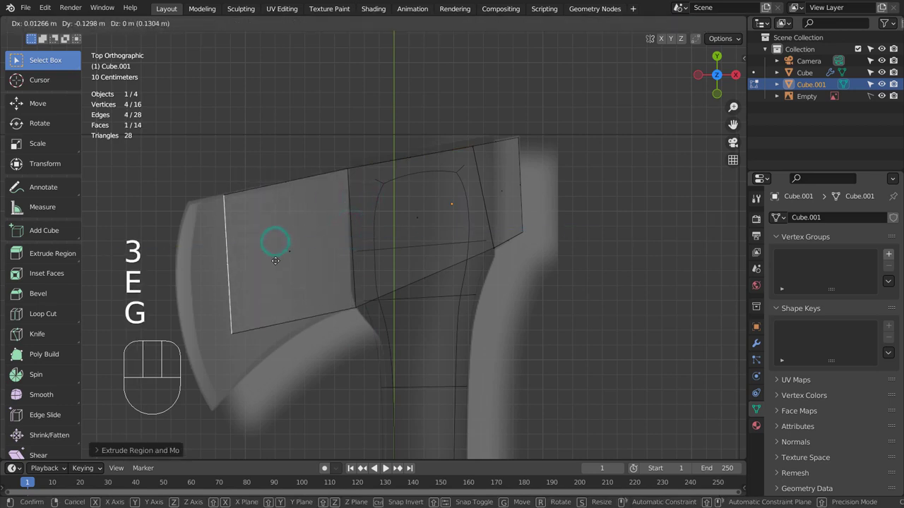
left_click(252, 265)
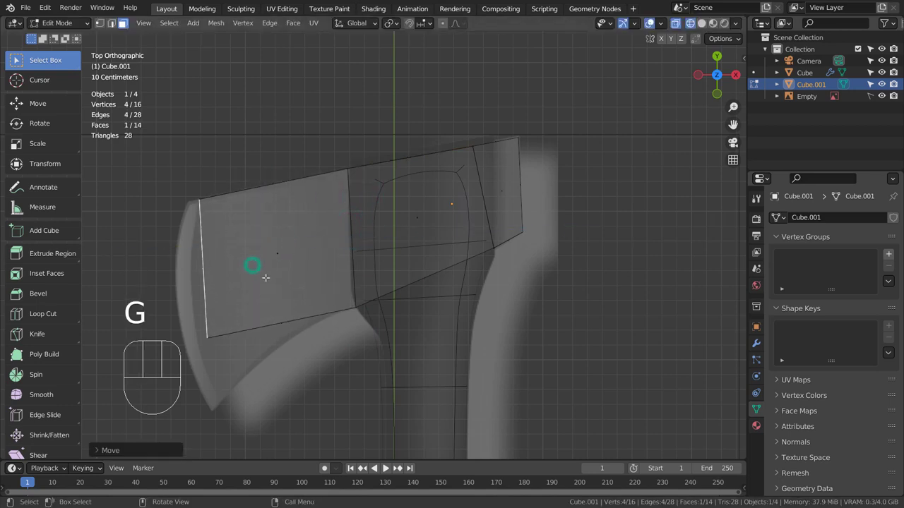
- Move the lower vertices of the blade's front face down to the blade's lower tip
key("1")
left_click(288, 387)
key("b")
left_click(189, 311)
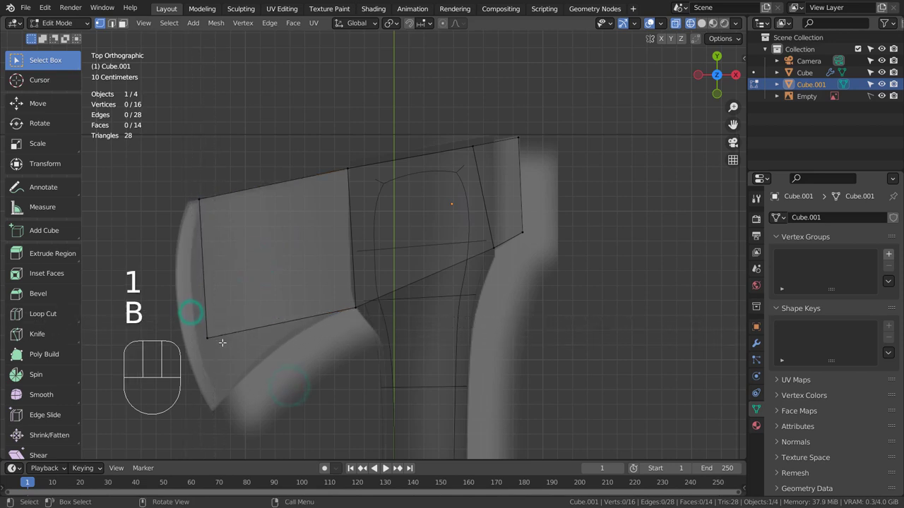
key("b")
left_click_drag(189, 312, 233, 356)
key("g")
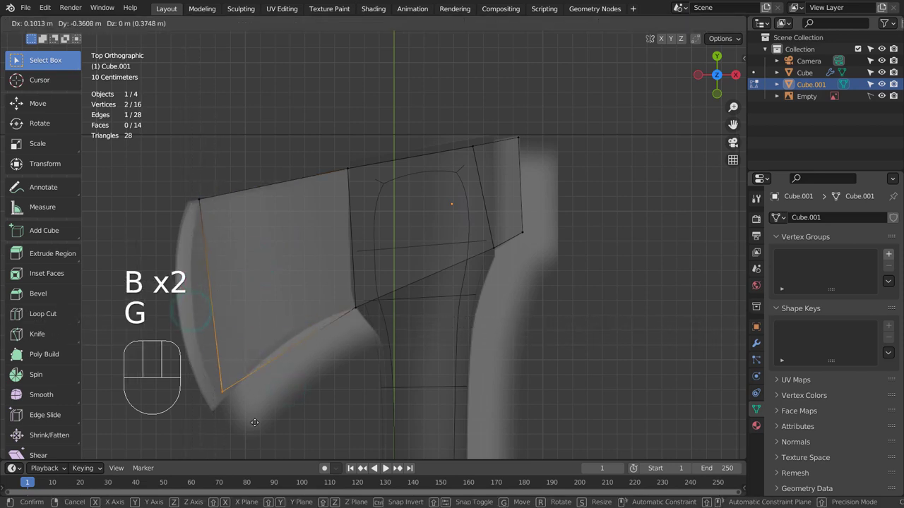
left_click(253, 432)
- Add a centred loop cut through the blade and move its lower vertices up onto the curved underside
key("ctrl+r")
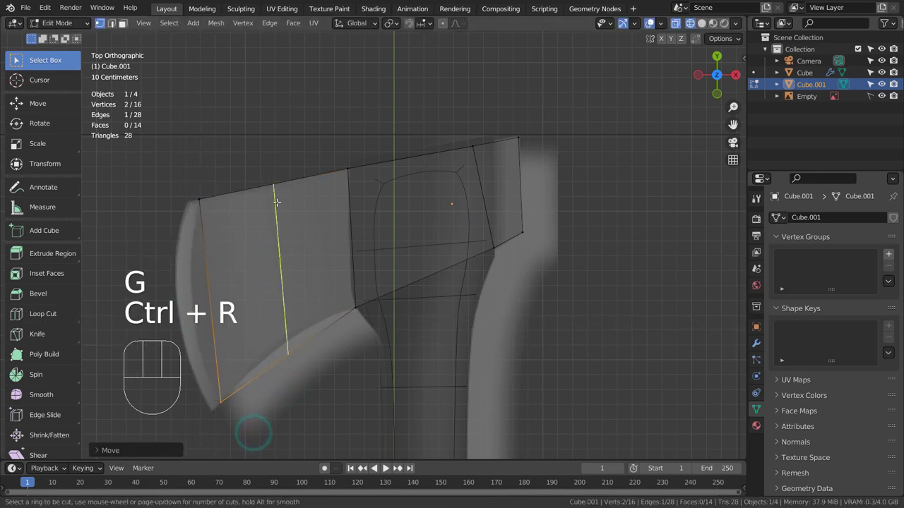
left_click(278, 201)
right_click(277, 202)
key("b")
left_click_drag(248, 315, 300, 368)
key("g")
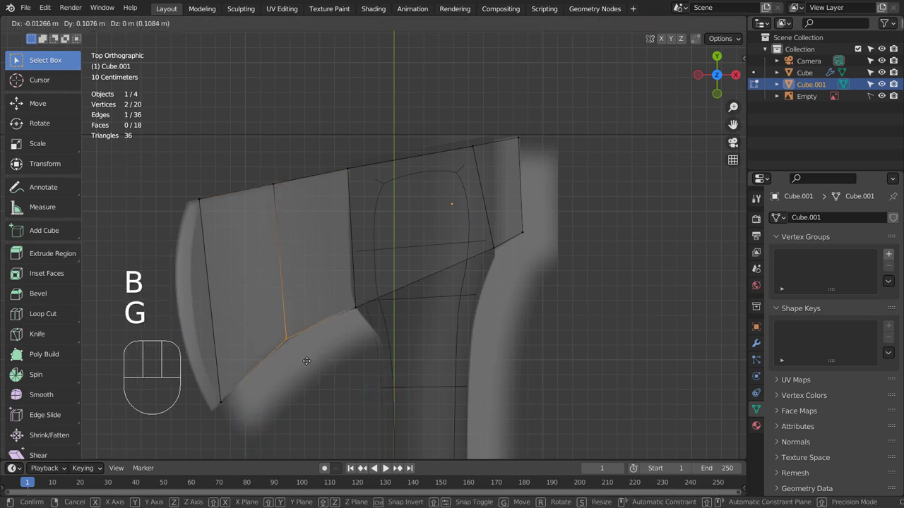
left_click(309, 361)
- Extrude the blade's front face about 0.15 m out to the cutting edge and give the head a level 3 Subdivision Surface
key("3")
key("e")
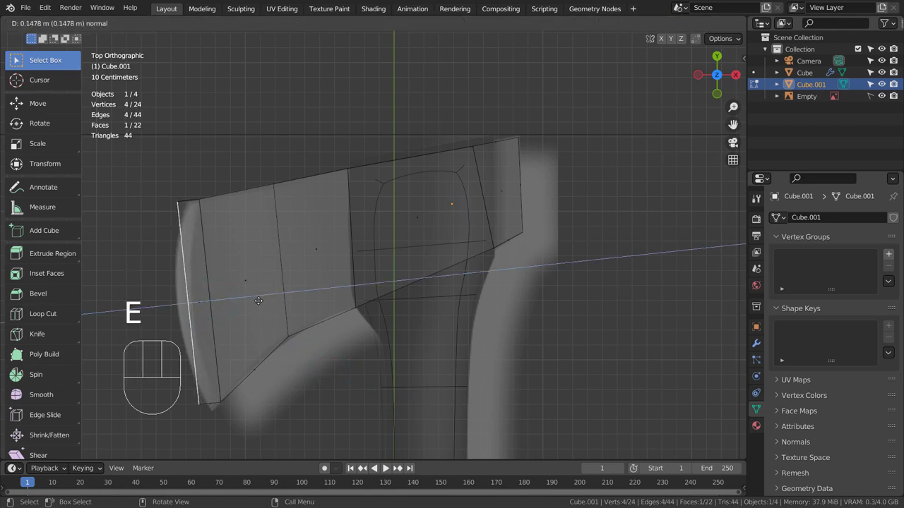
left_click(259, 301)
key("Tab")
key("ctrl+3")
key("Tab")
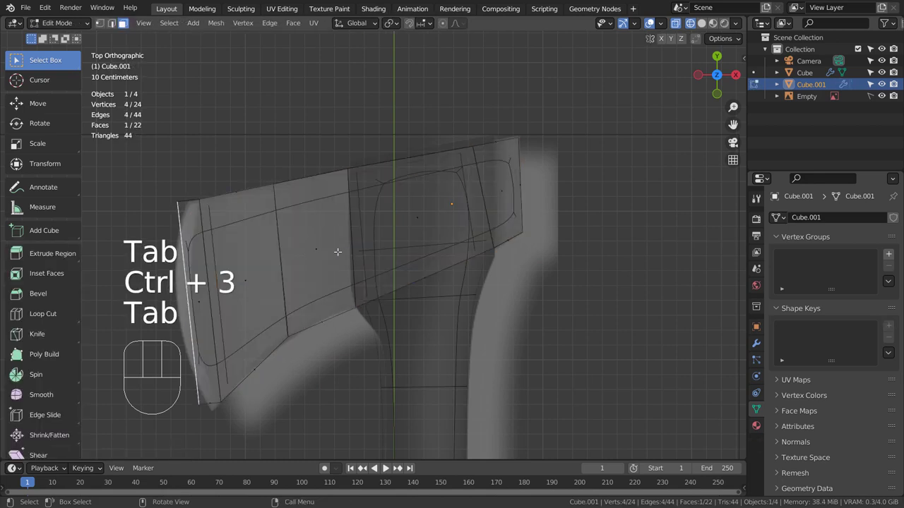
- Move the lower vertices of the extruded front face down past the blade's lower tip
key("1")
left_click(214, 158)
key("b")
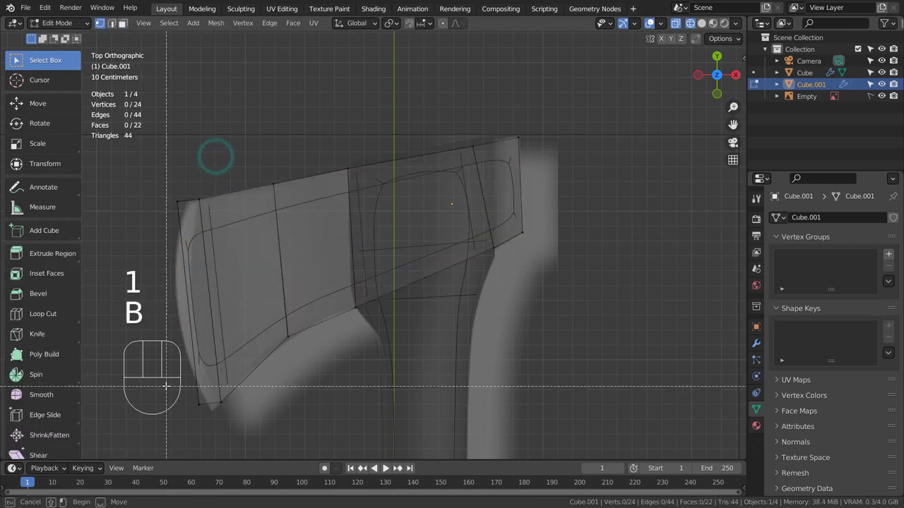
left_click_drag(167, 386, 218, 427)
key("g")
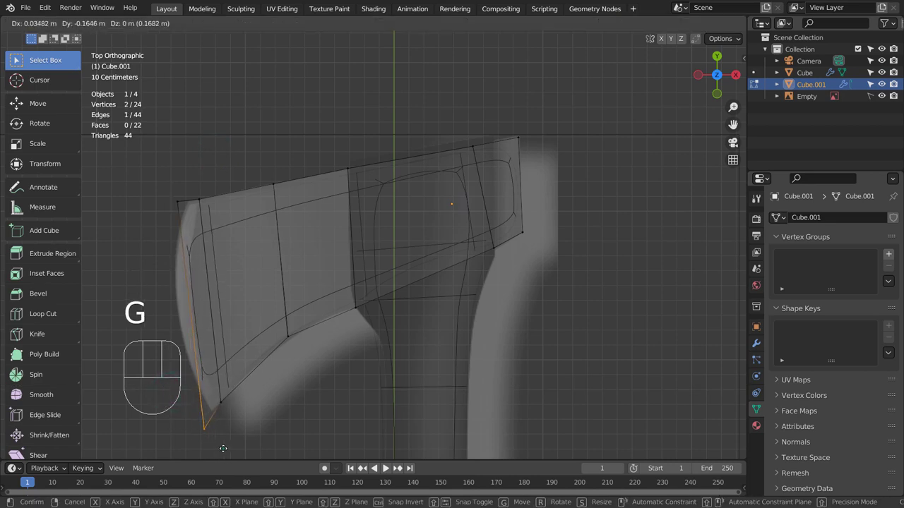
left_click(223, 448)
- Move the upper vertices of the front face outward beyond the blade's upper corner and return to Object Mode
key("b")
left_click_drag(145, 155, 182, 223)
key("g")
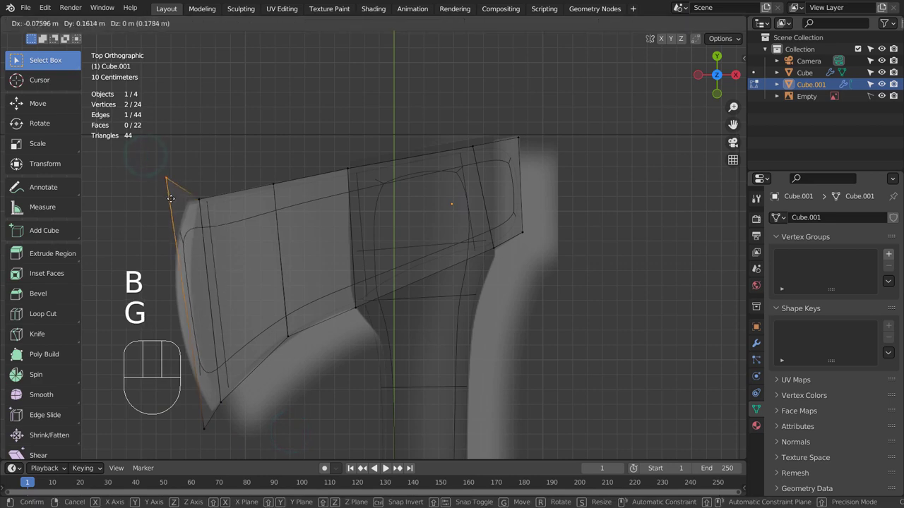
left_click(172, 226)
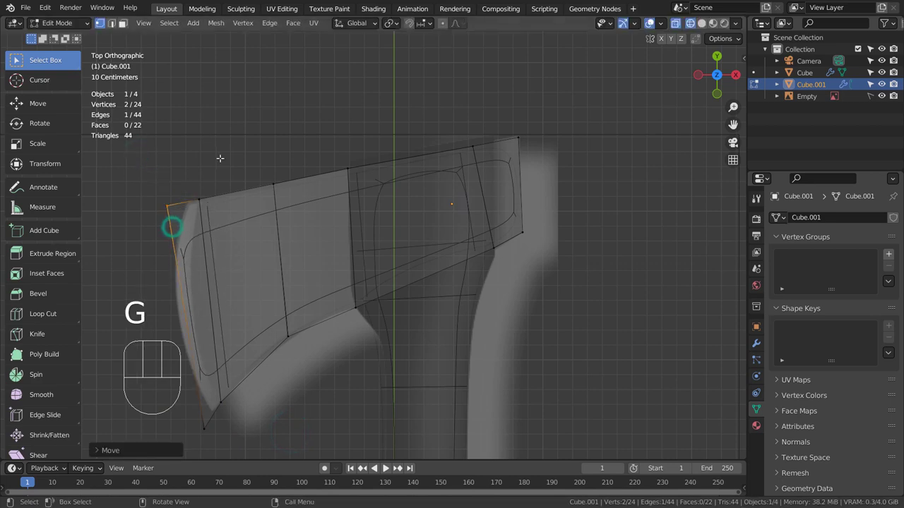
left_click(219, 158)
key("Tab")
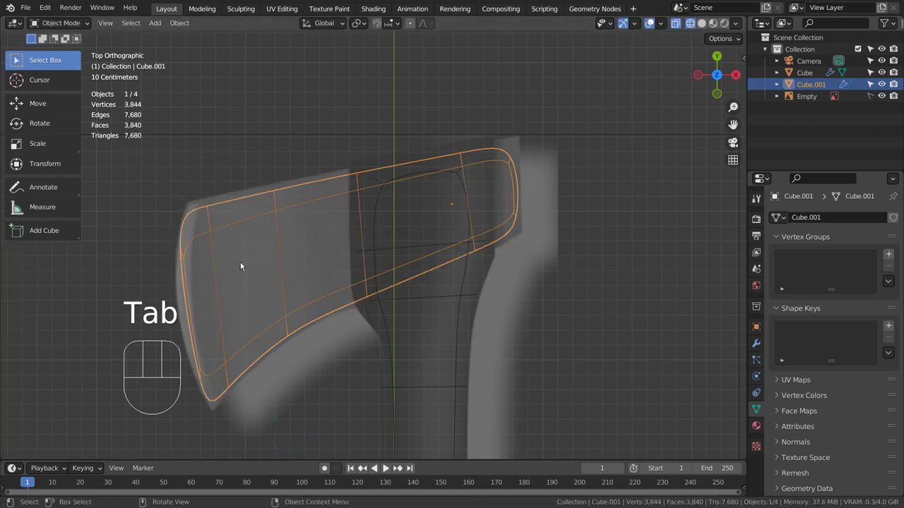
- Scale the axe head down along Z so it is thinner than the handle
middle_click_drag(433, 285, 647, 304)
key("s")
key("z")
left_click(492, 304)
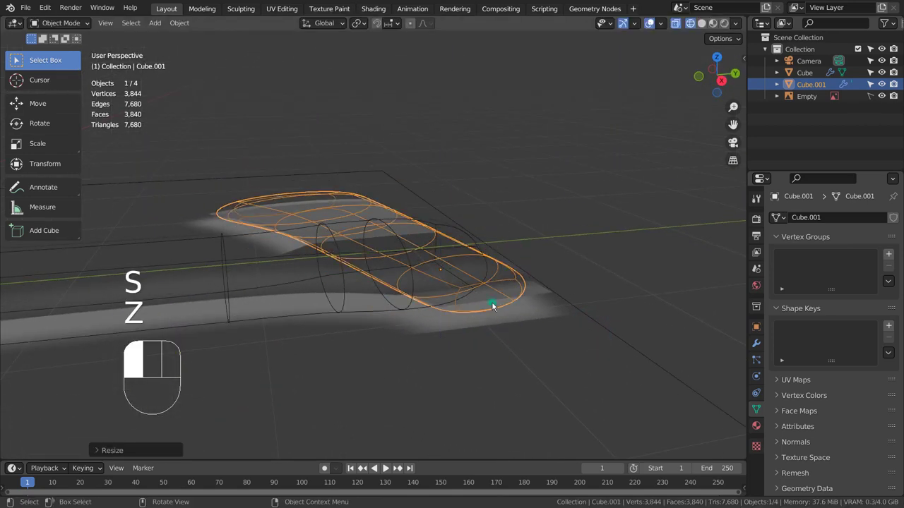
- Display the models as solid and shade both the axe head and the handle smooth
mouse_move(580, 333)
middle_mouse_down("alt")
mouse_move(510, 313)
mouse_move(545, 309)
middle_mouse_up("alt")
key("shift+z")
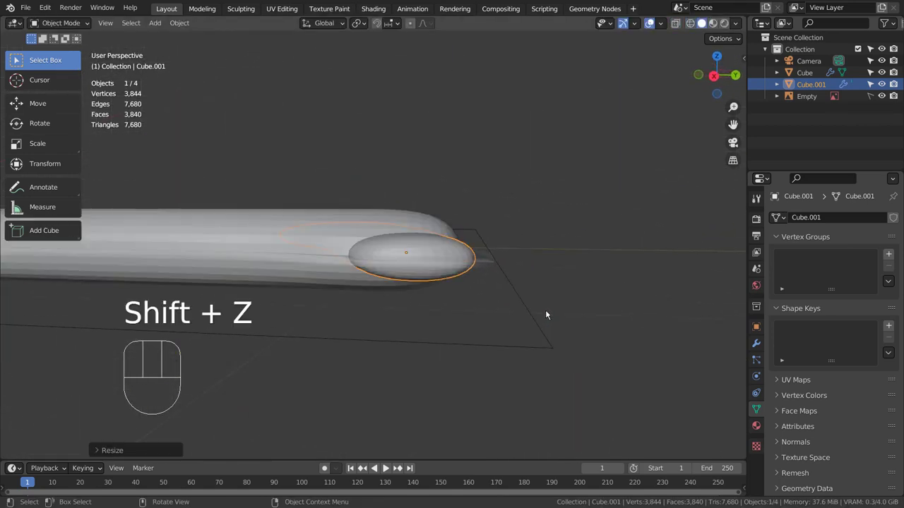
mouse_move(477, 289)
middle_mouse_down("alt")
mouse_move(523, 351)
mouse_move(407, 364)
mouse_move(356, 337)
middle_mouse_up("alt")
right_click(323, 264)
left_click(323, 261)
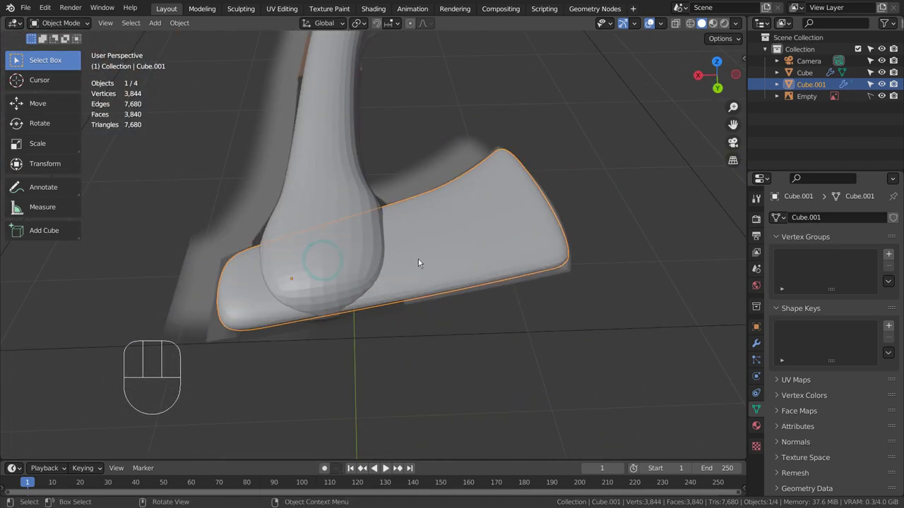
left_click(351, 247)
- Try to move the strip of faces along the head's upper edge slightly back along Y, and undo it
left_click(440, 276)
middle_click_drag(447, 351, 480, 294, "alt")
key("Tab")
key("3")
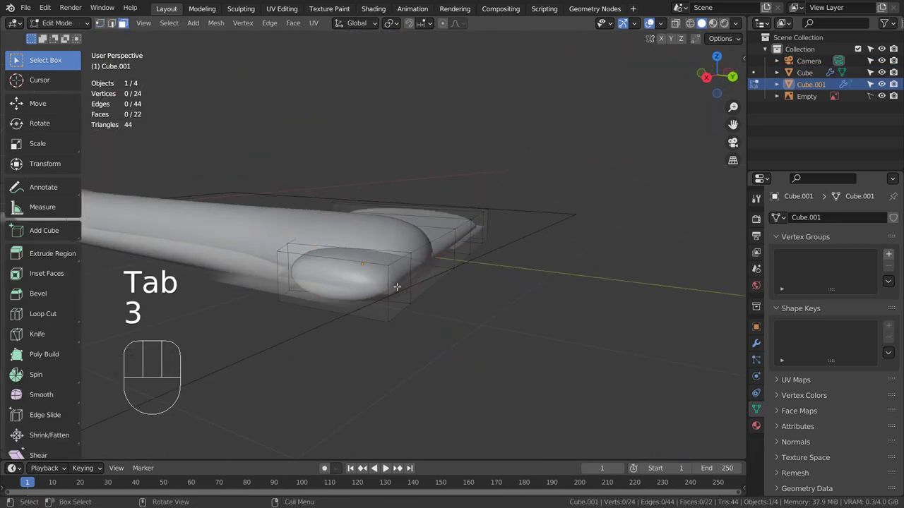
left_click(397, 286)
left_click(485, 222, "ctrl")
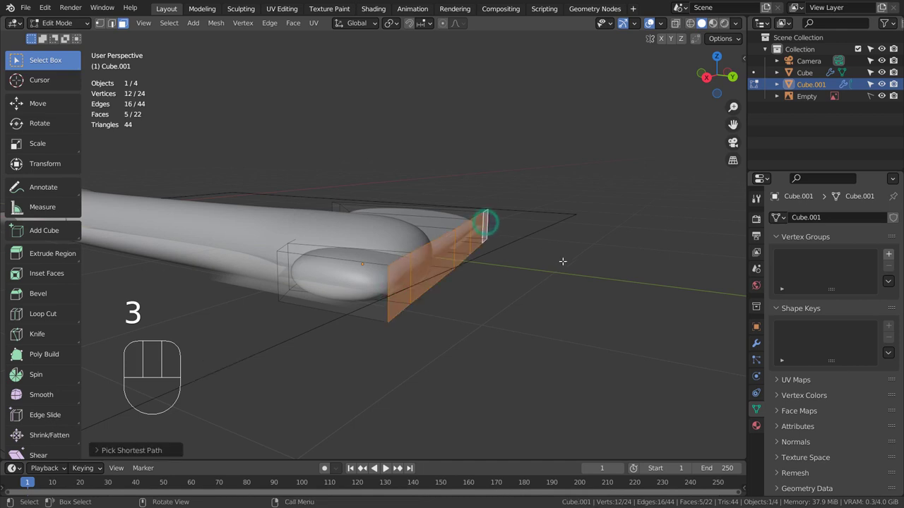
key("g")
key("y")
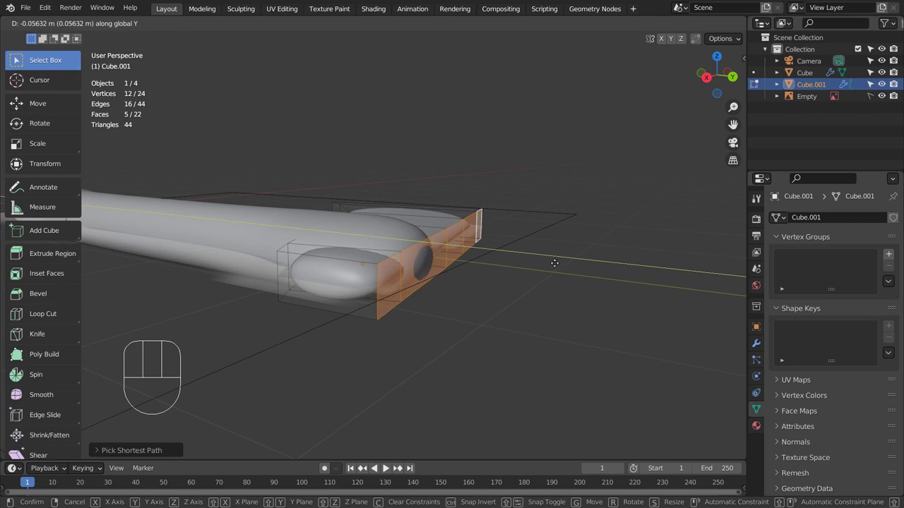
left_click(558, 264)
key("Tab")
middle_click_drag(558, 264, 630, 324, "alt")
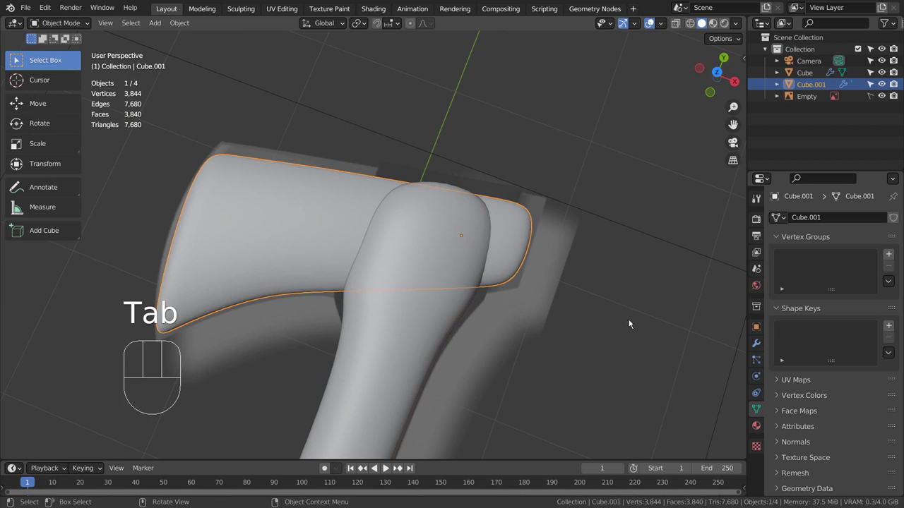
key("ctrl+z")
key("ctrl+z")
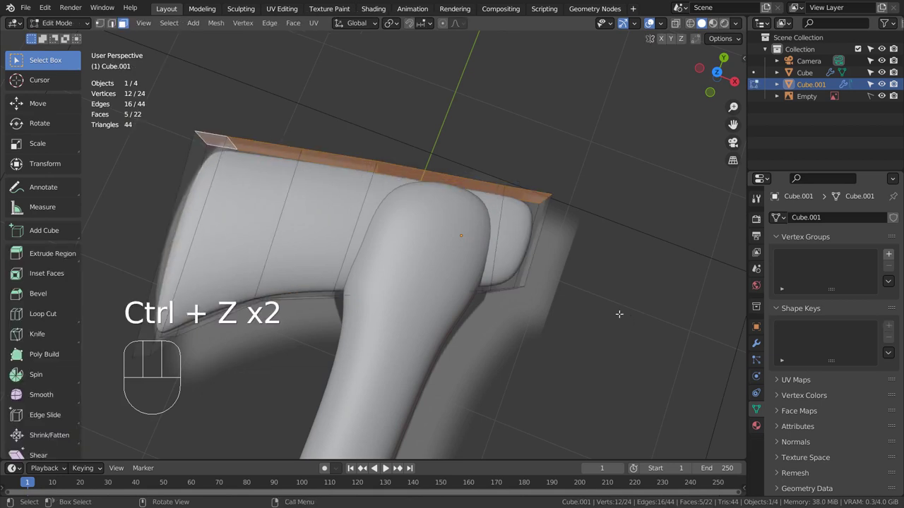
- Add a loop cut to the handle and slide it close to the handle's head end to sharpen that end
left_click(428, 252)
key("Tab")
left_click(428, 251)
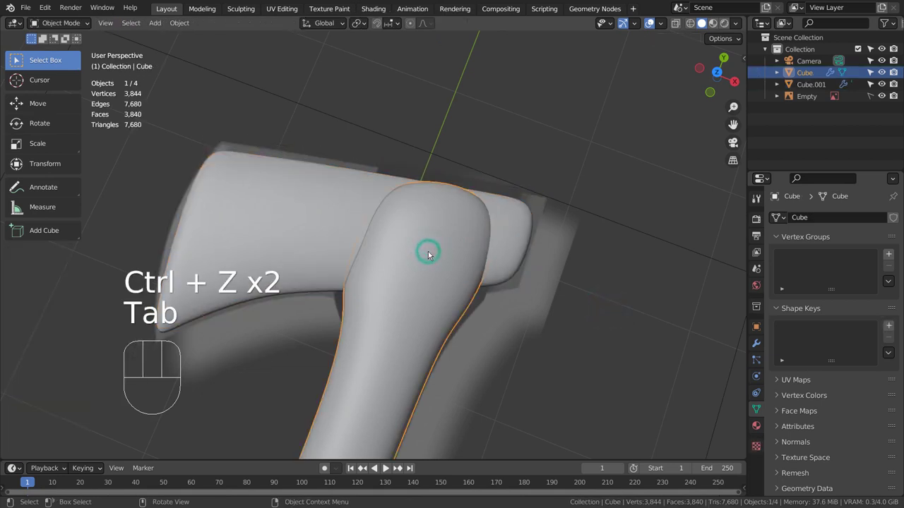
key("Tab")
key("ctrl+r")
left_click(514, 207)
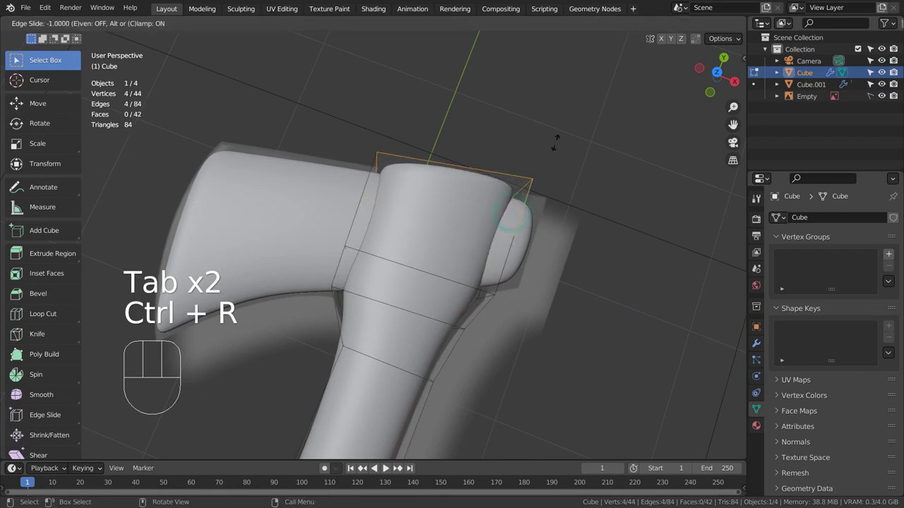
left_click(542, 175)
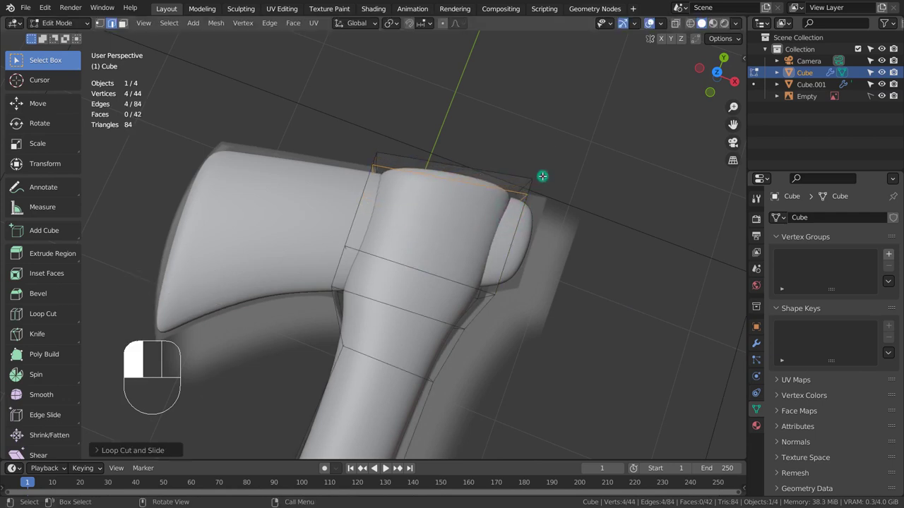
key("KP_1")
key("KP_7")
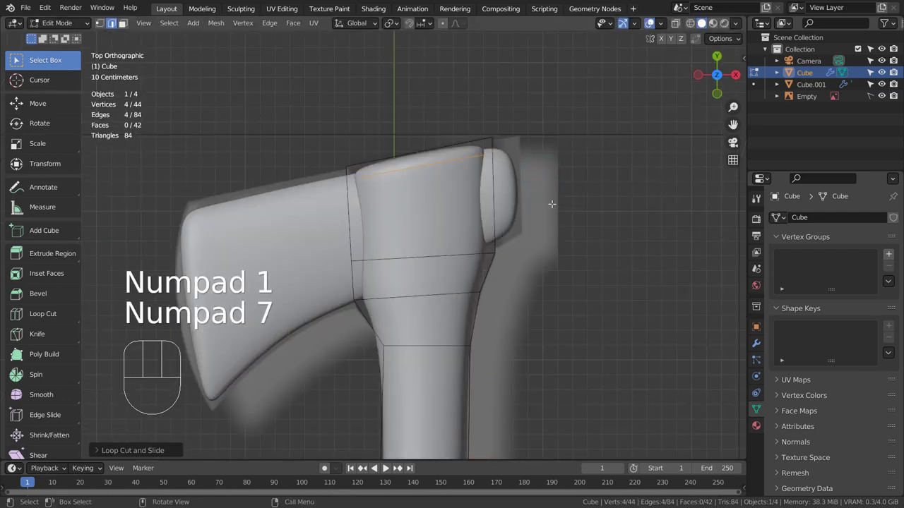
left_click(553, 204)
key("Tab")
- Scale the handle's end face at the axe head down to about 0.66 to taper it
middle_click_drag(631, 372, 386, 273, "alt")
key("Tab")
key("3")
left_click(332, 289)
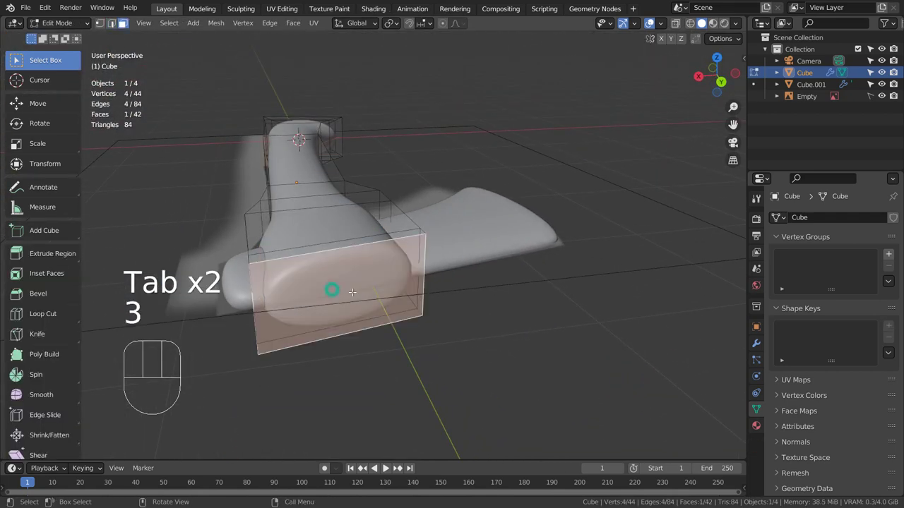
key("s")
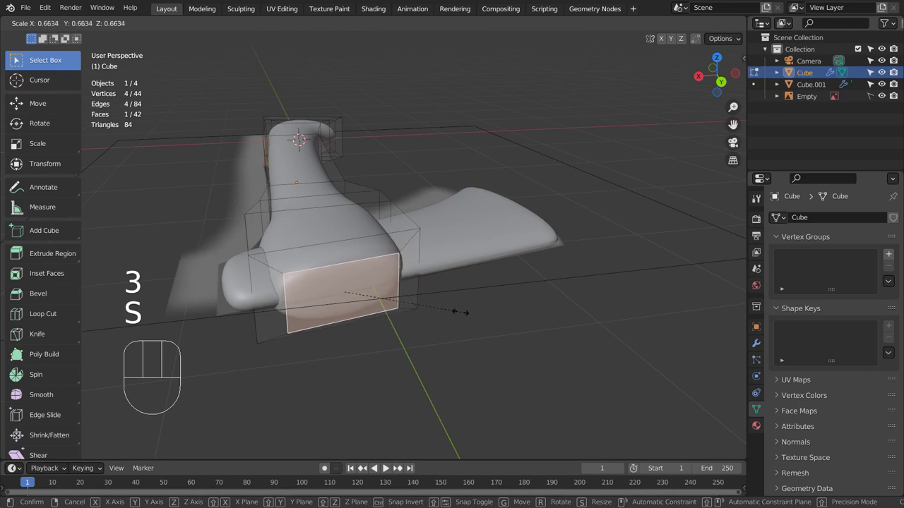
left_click(459, 311)
key("Tab")
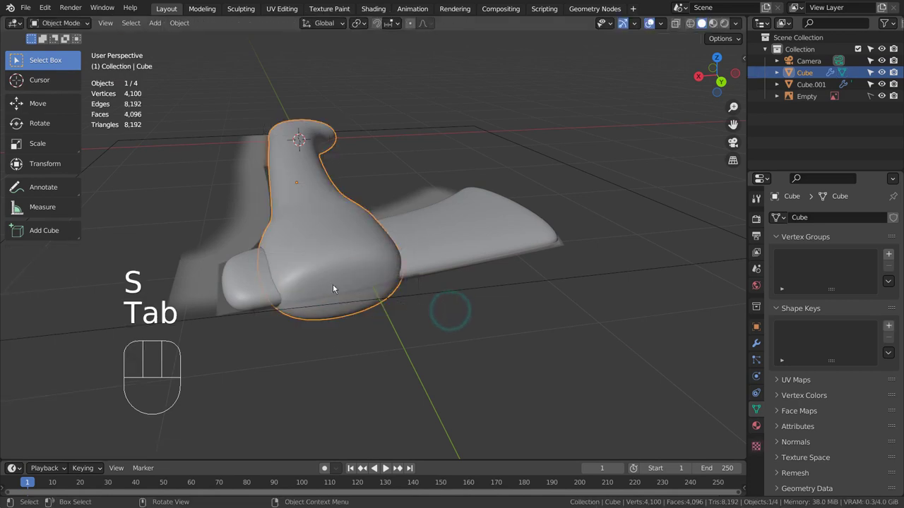
- Enable proportional editing and scale the head's cutting-edge face down along Z to thin the blade
middle_click_drag(296, 279, 443, 302, "alt")
scroll(506, 324, "down", 6)
scroll(443, 302, "up", 5)
left_click(428, 302)
key("Tab")
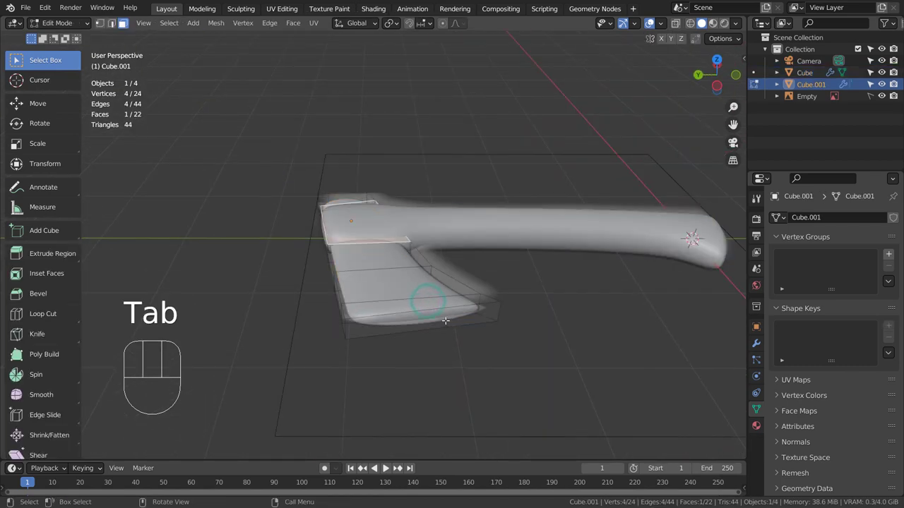
key("3")
left_click(427, 320)
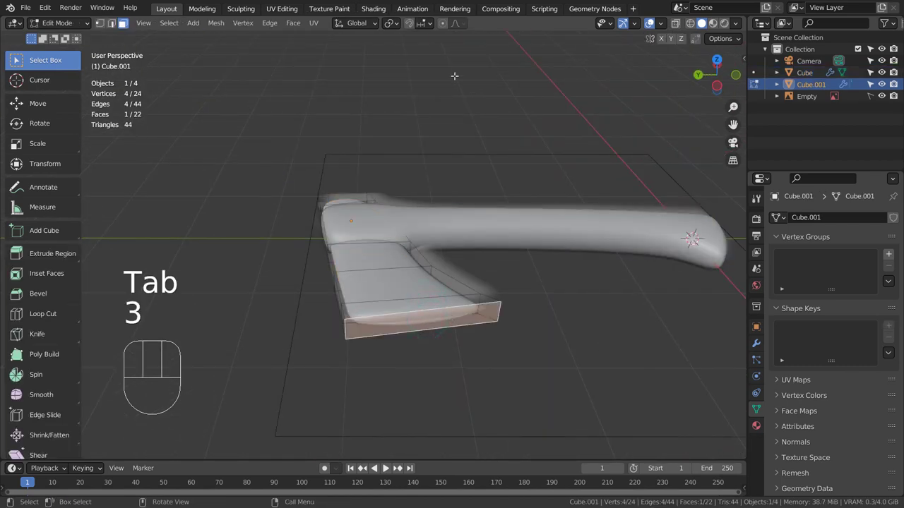
left_click(443, 25)
key("s")
key("z")
left_click(423, 301)
key("Tab")
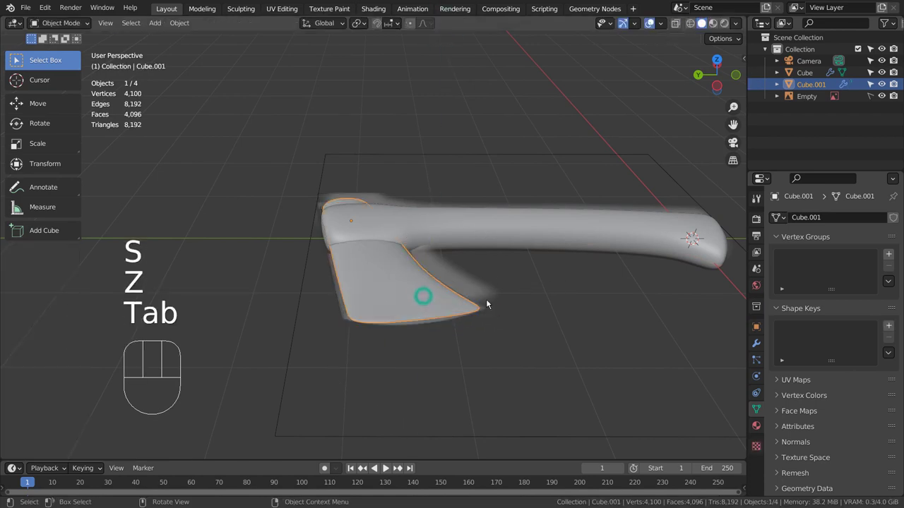
- Add a lengthwise loop cut around the head and slide it up against the upper edge
middle_click_drag(614, 284, 484, 340, "alt")
key("KP_1")
key("KP_7")
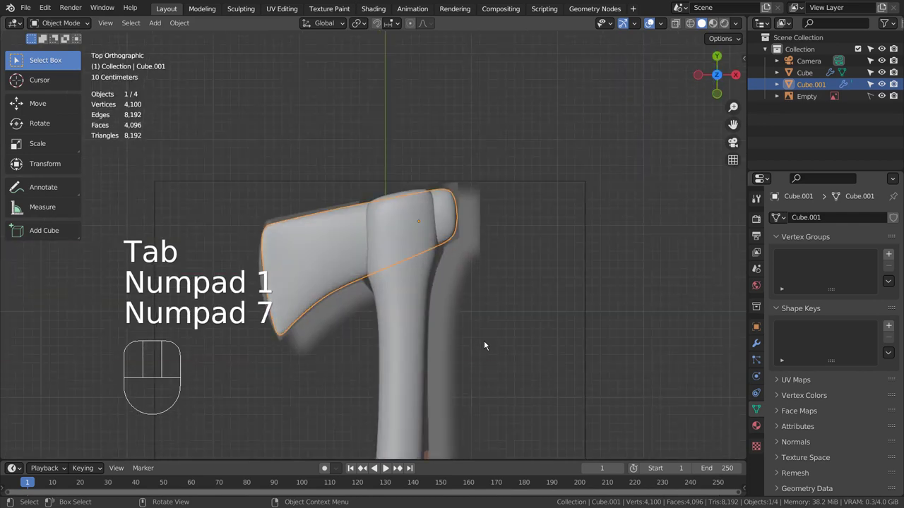
key("Tab")
middle_click_drag(360, 222, 441, 226, "shift")
key("ctrl+r")
left_click(361, 234)
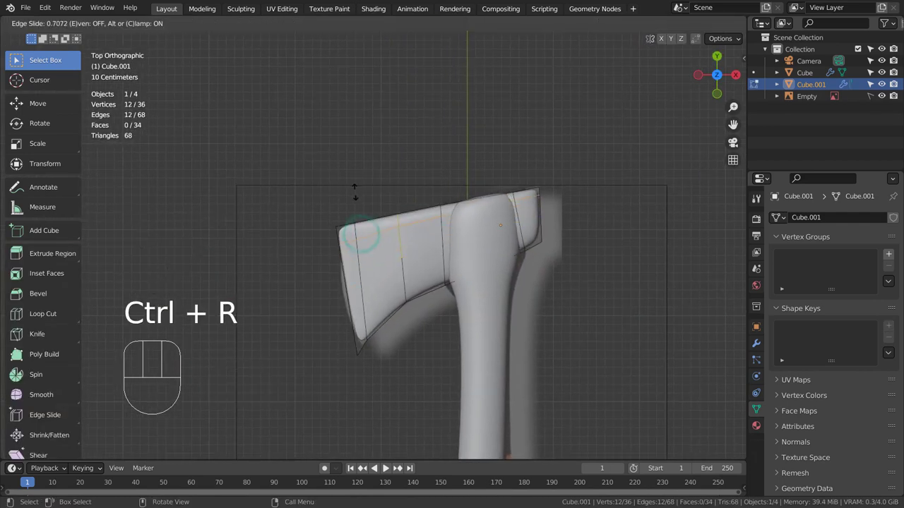
left_click(353, 182)
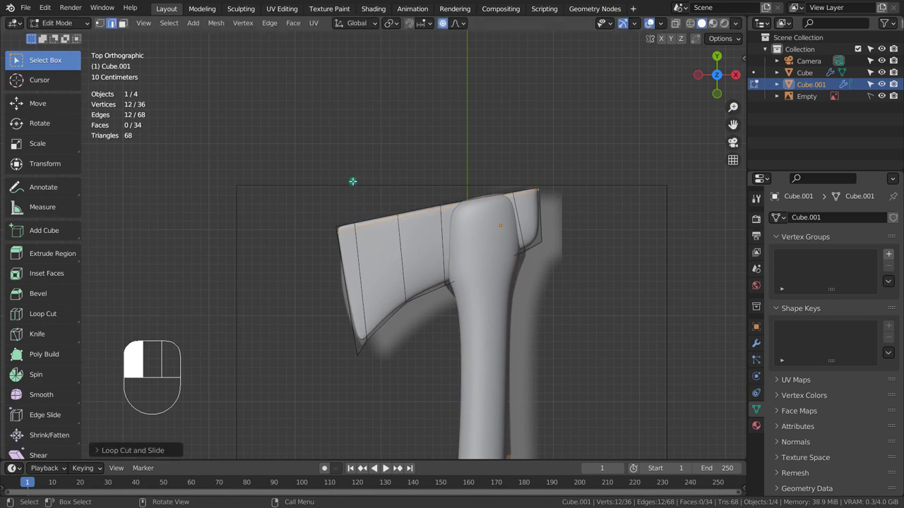
- Add a second lengthwise loop cut around the head and slide it down towards the lower edge
key("ctrl+r")
left_click(359, 312)
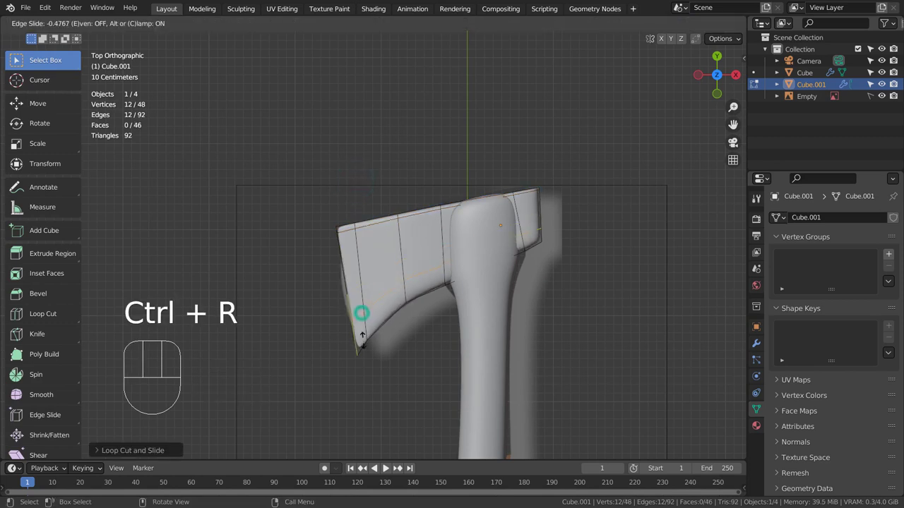
left_click(356, 349)
key("Tab")
key("1")
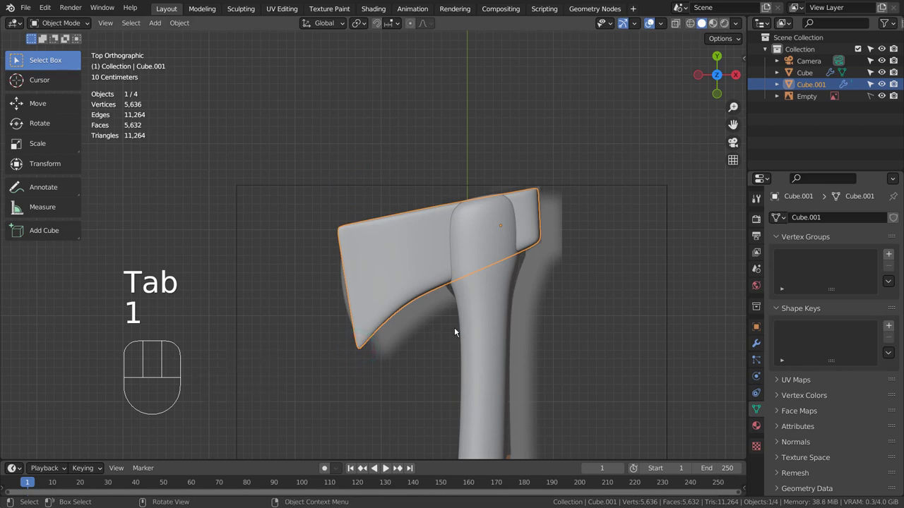
- Show the models in wireframe and add a centred lengthwise loop cut through the head
key("shift+z")
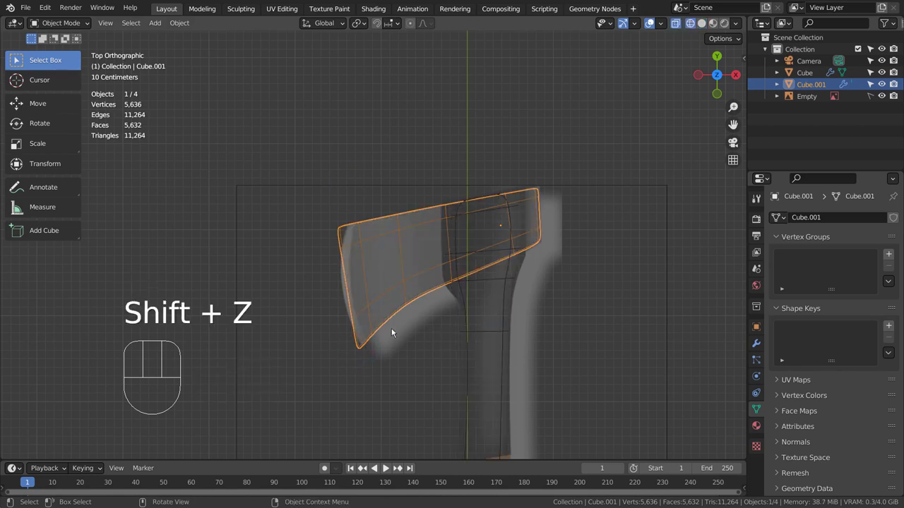
key("Tab")
key("ctrl+r")
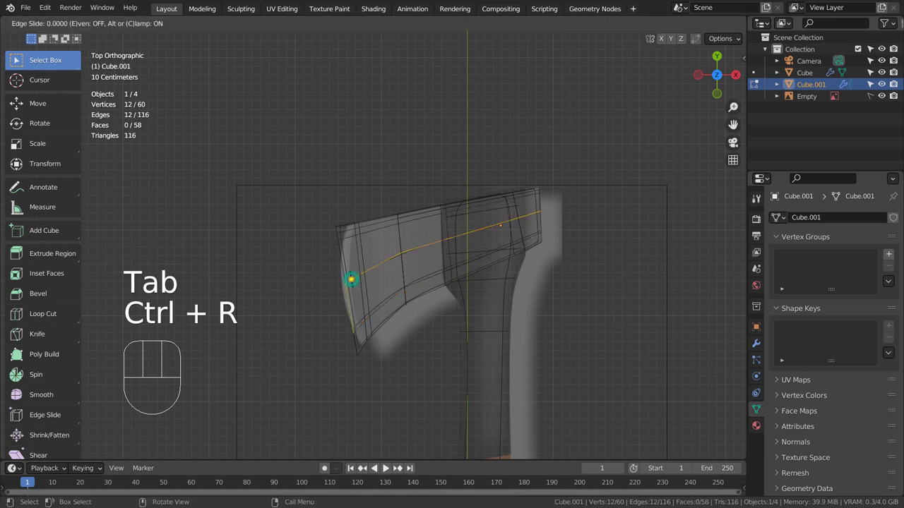
left_click(352, 278)
right_click(352, 279)
- Move the middle vertices of the cutting edge outward with proportional editing to curve the blade's front
key("1")
key("b")
left_click(318, 307)
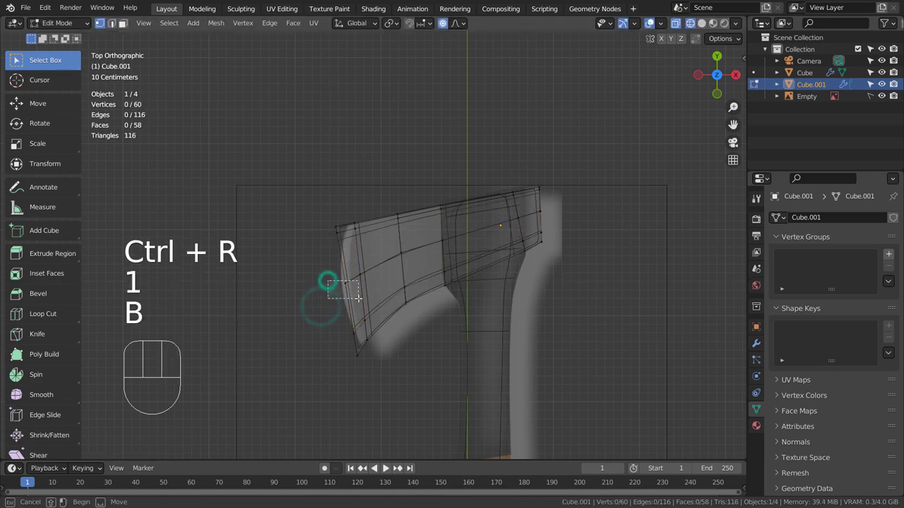
left_click_drag(329, 278, 363, 298)
key("g")
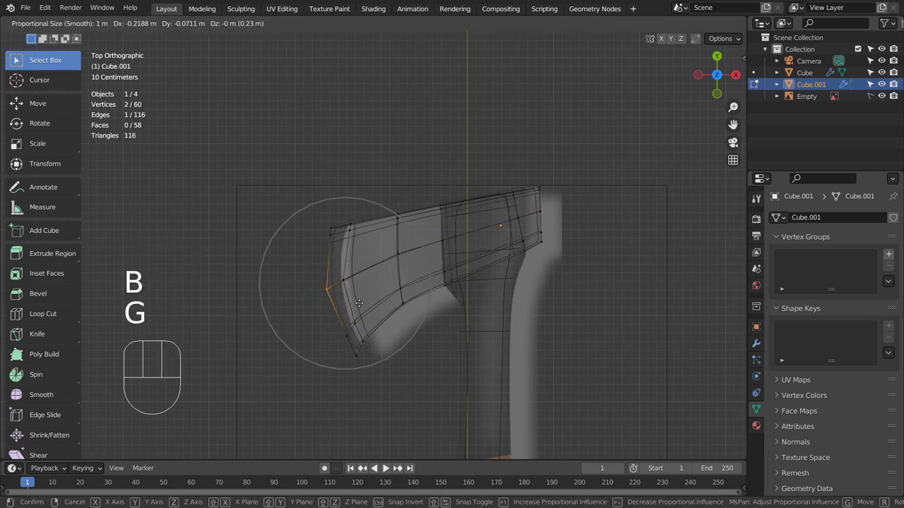
left_click(363, 304)
left_click(440, 332)
- Turn off proportional editing and move the blade's front vertices slightly inward to fit the reference outline
left_click(442, 24)
key("b")
left_click_drag(299, 165, 375, 410)
key("g")
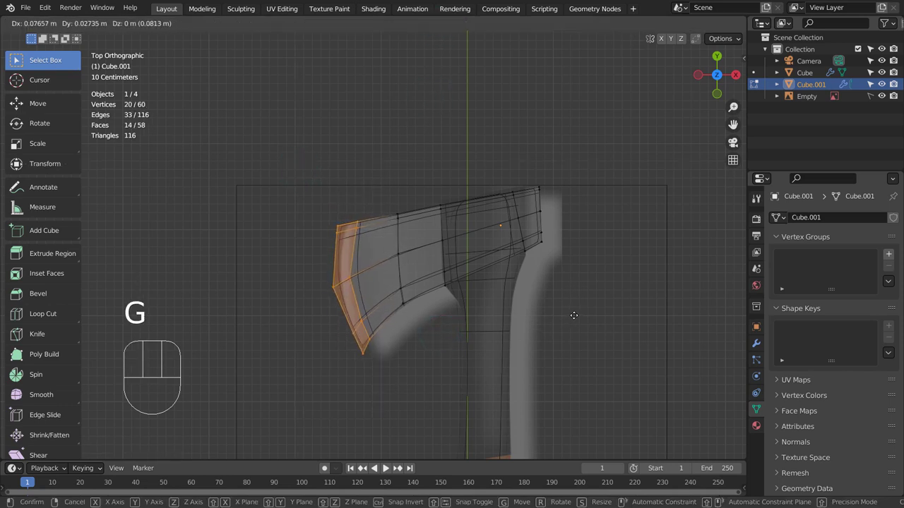
left_click(574, 316)
- Move the vertices at the blade's upper front corner inward to round the cutting edge along the reference
left_click(389, 163)
key("b")
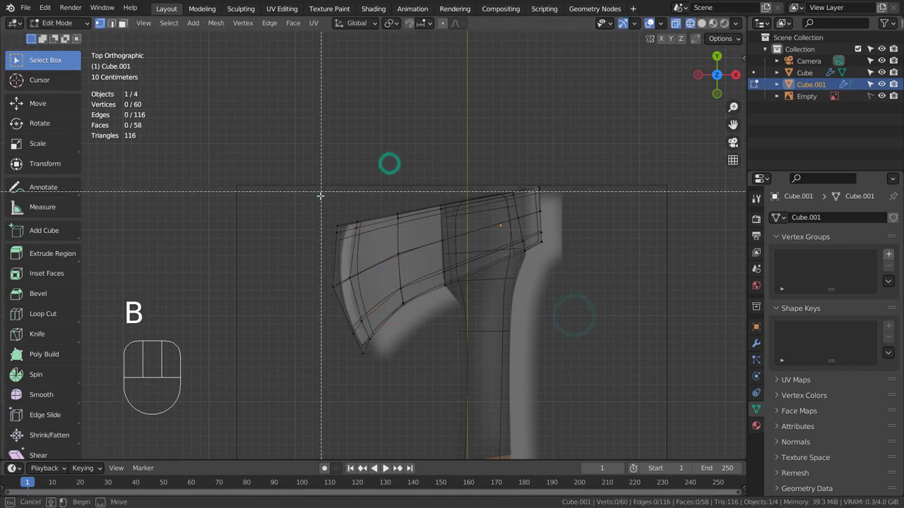
left_click_drag(320, 196, 346, 236)
key("g")
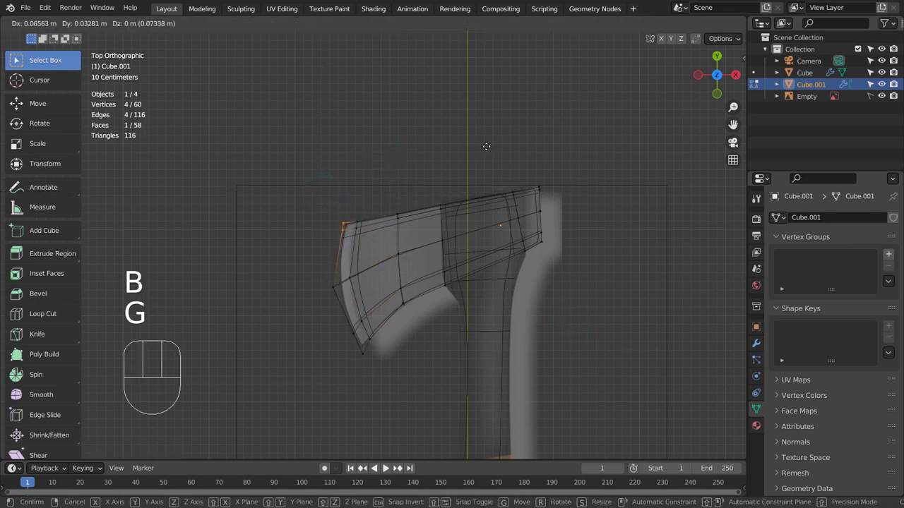
left_click(486, 148)
key("Tab")
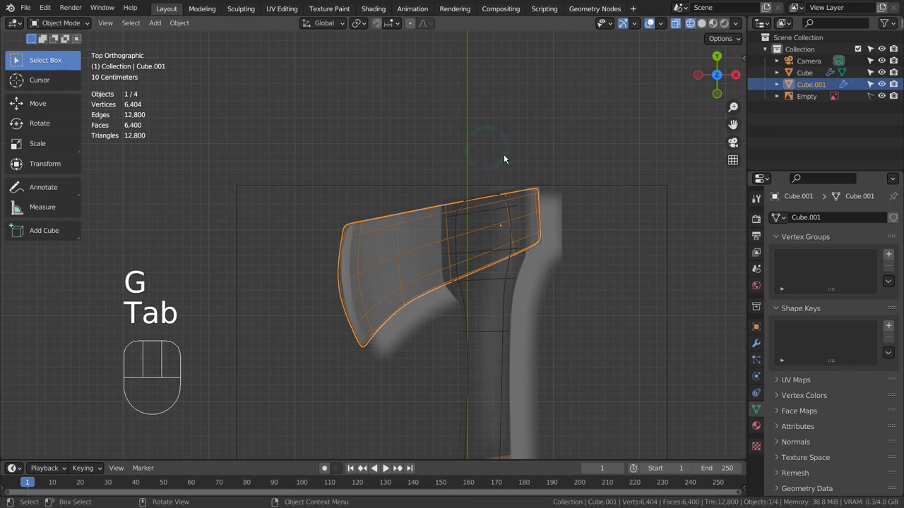
key("Tab")
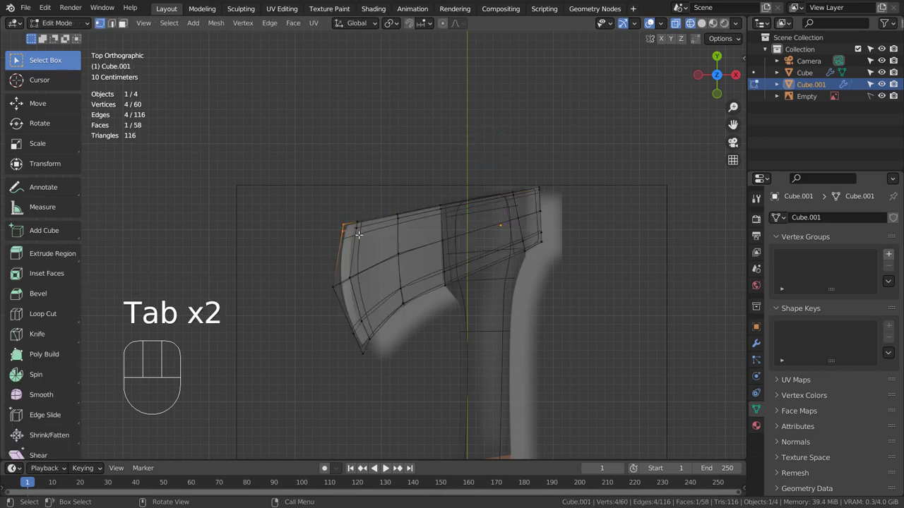
key("3")
middle_click_drag(364, 290, 495, 231, "alt")
key("Tab")
- Slide the handle's edge loop above the grip up to the grip boundary in the reference
left_click(566, 220)
middle_click_drag(650, 294, 490, 132, "alt")
key("KP_7")
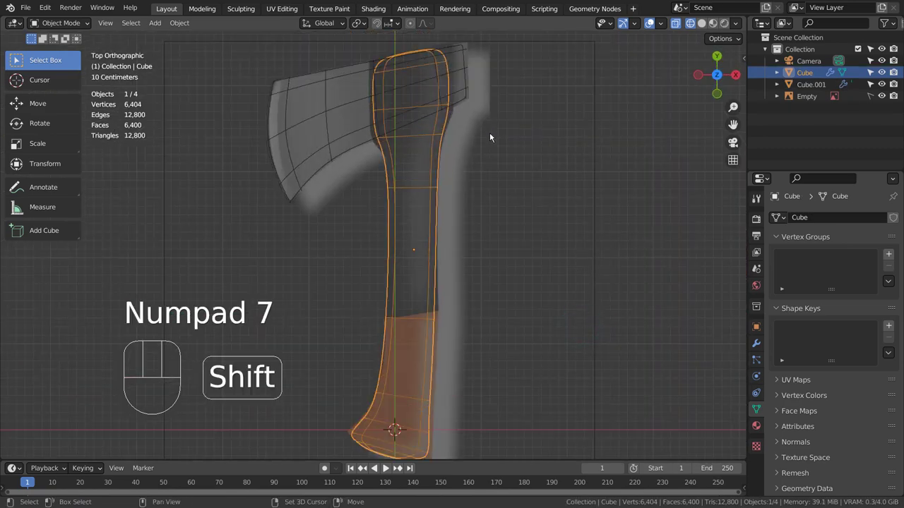
key("Tab")
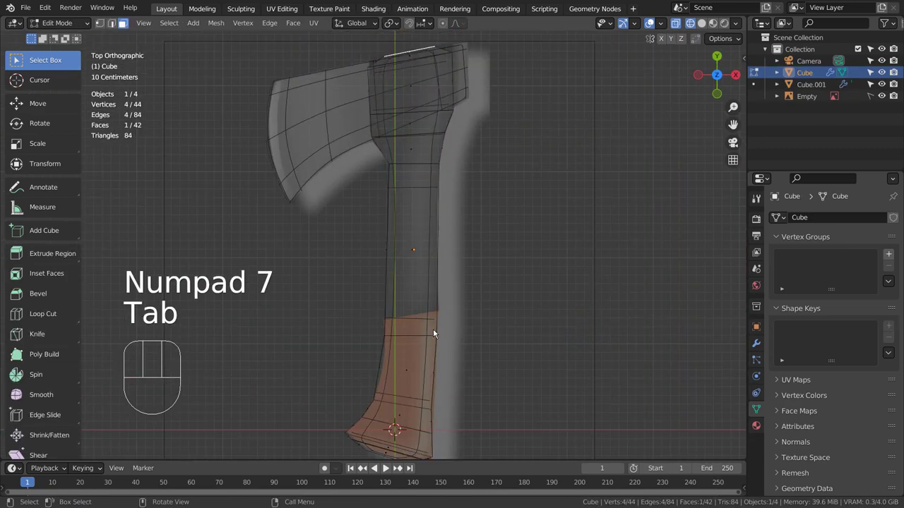
key("1")
key("b")
left_click_drag(353, 317, 441, 351)
key("g")
key("g")
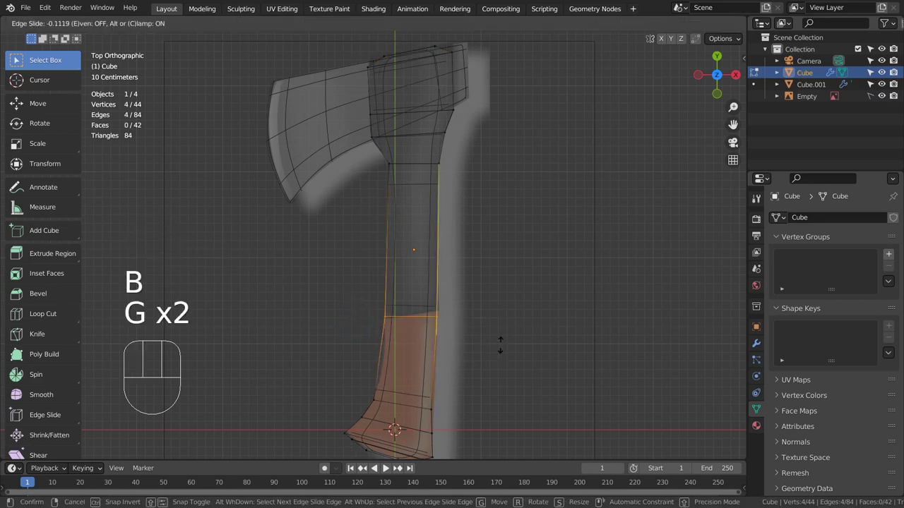
left_click(500, 347)
- Move the grip loop's vertices on the handle's back edge up to match the slanted boundary in the reference
key("b")
left_click_drag(579, 332, 429, 312)
key("g")
left_click(515, 331)
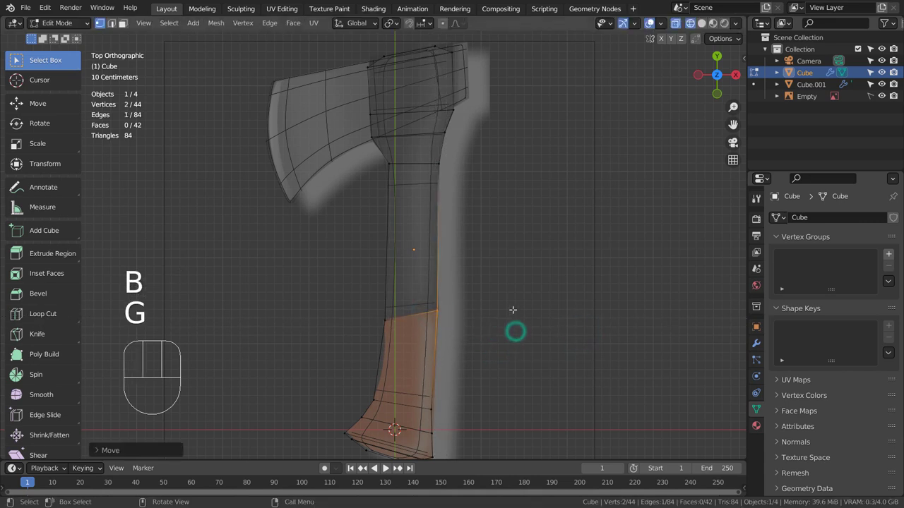
key("Tab")
key("Tab")
middle_click_drag(516, 365, 521, 375)
key("KP_1")
key("KP_7")
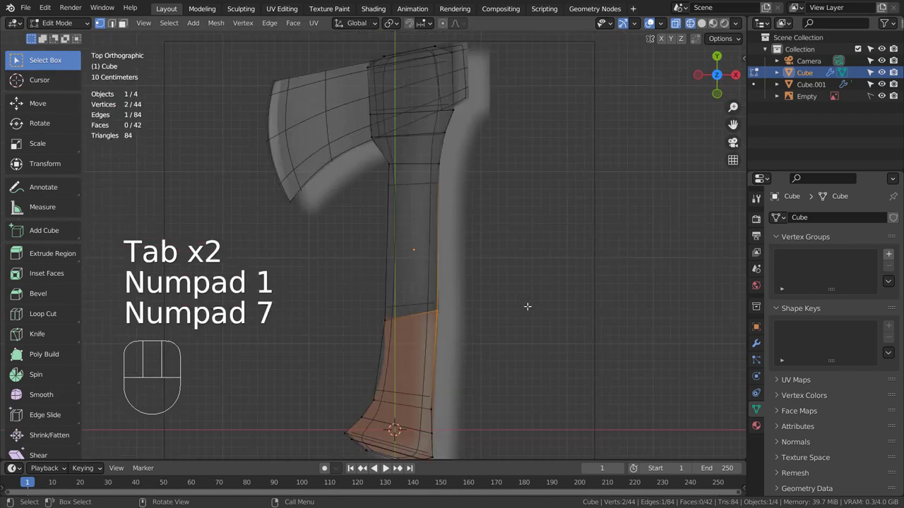
key("shift+z")
key("Tab")
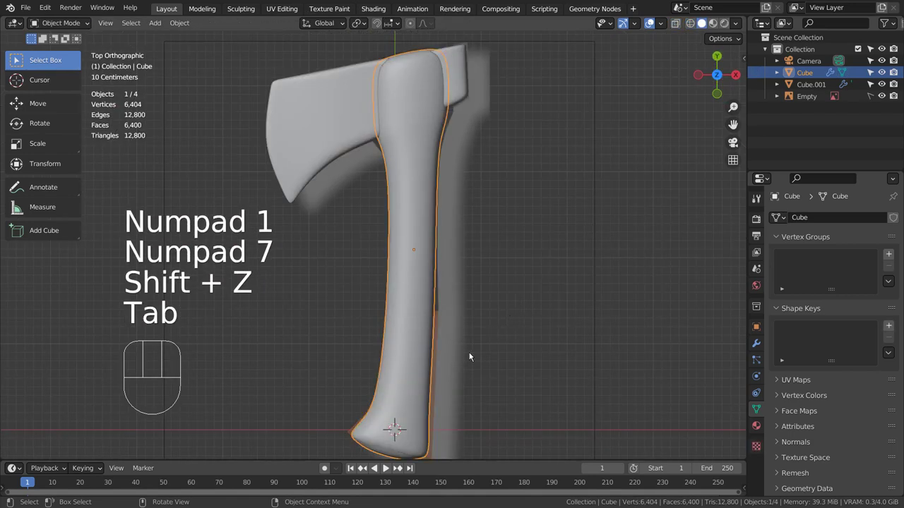
- Select all the grip faces at the lower end of the handle, below the slanted edge loop
key("Tab")
key("shift+z")
key("3")
key("b")
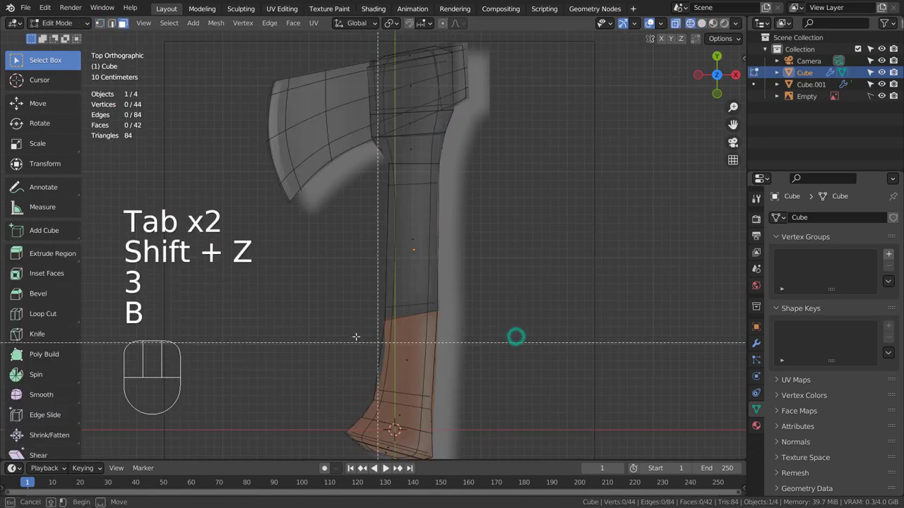
left_click_drag(313, 329, 490, 459)
left_click_drag(559, 403, 566, 343, "alt+shift")
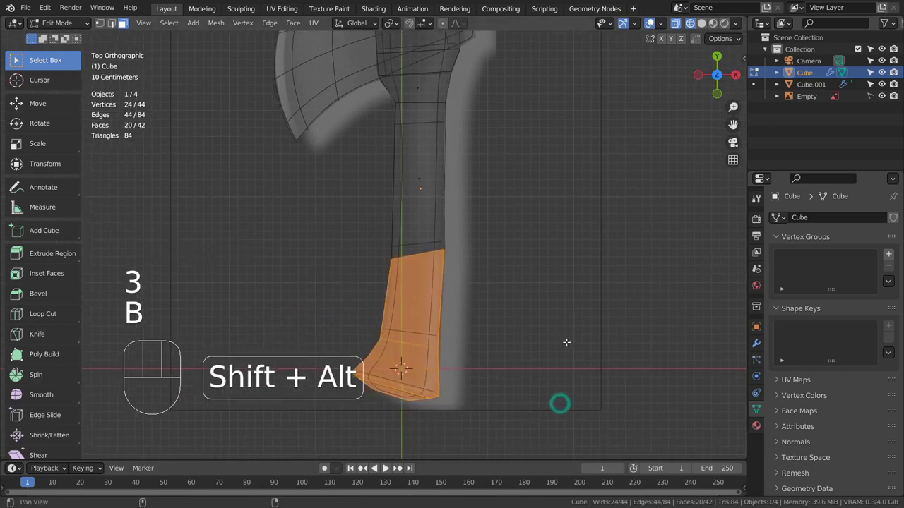
- Set the shared material's base color to black and its roughness to 0.088
left_click(756, 425)
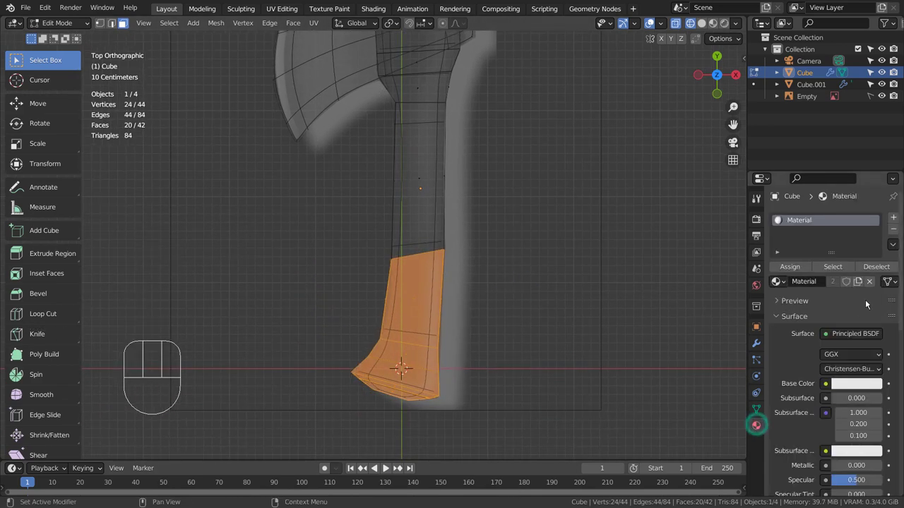
left_click(860, 384)
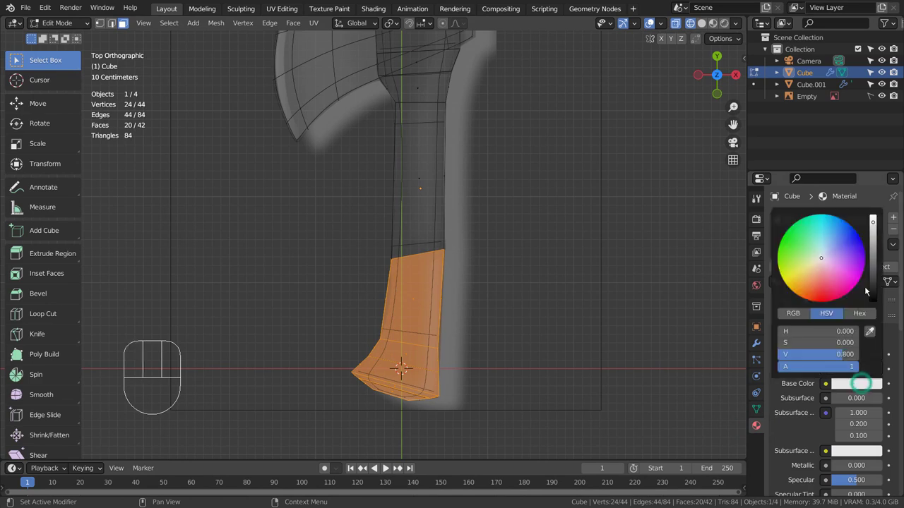
left_click_drag(873, 277, 873, 302)
scroll(834, 400, "down", 3)
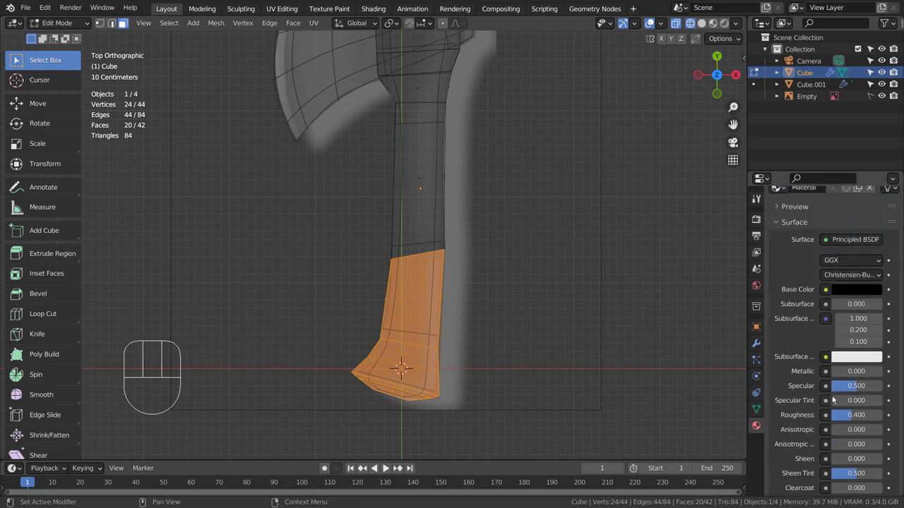
left_click_drag(852, 420, 853, 415)
scroll(862, 263, "up", 3)
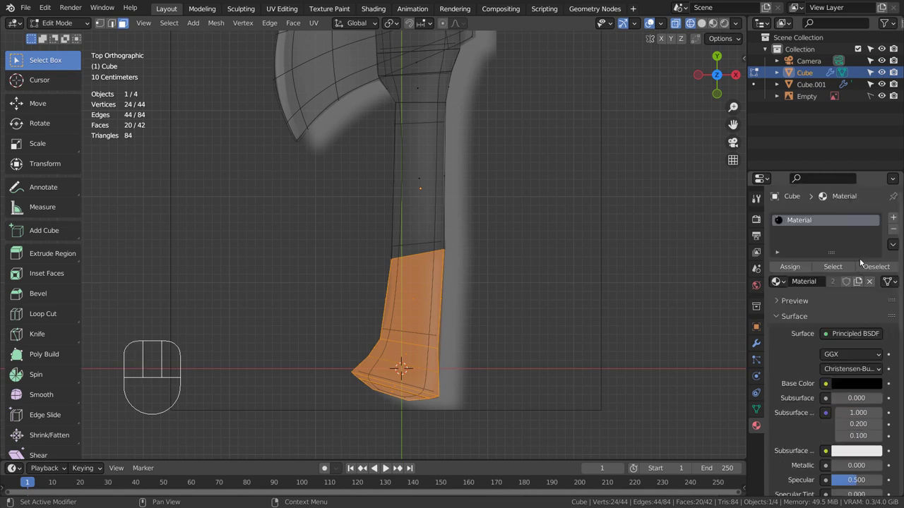
- Add a second handle material with an orange base color, assign it to the grip faces and show the material preview
left_click(892, 221)
left_click(843, 300)
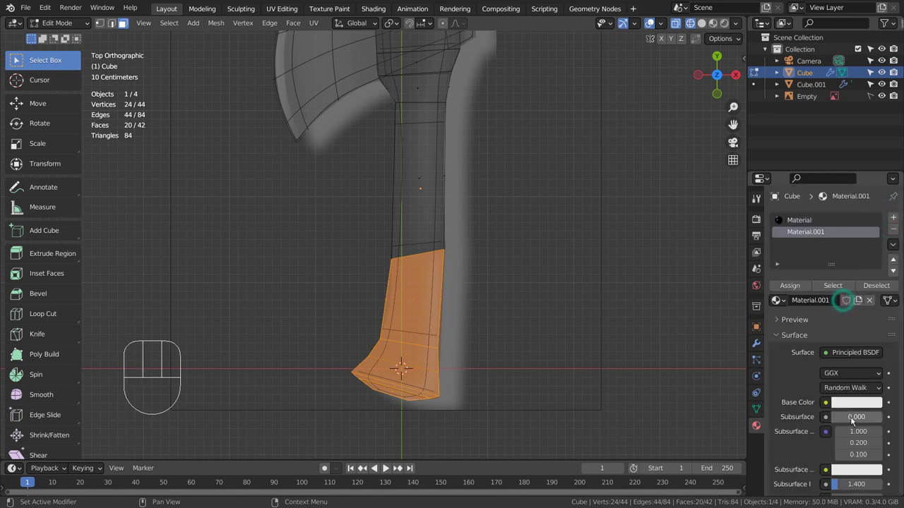
left_click(851, 402)
left_click(810, 307)
left_click(790, 287)
left_click(712, 22)
left_click(607, 260)
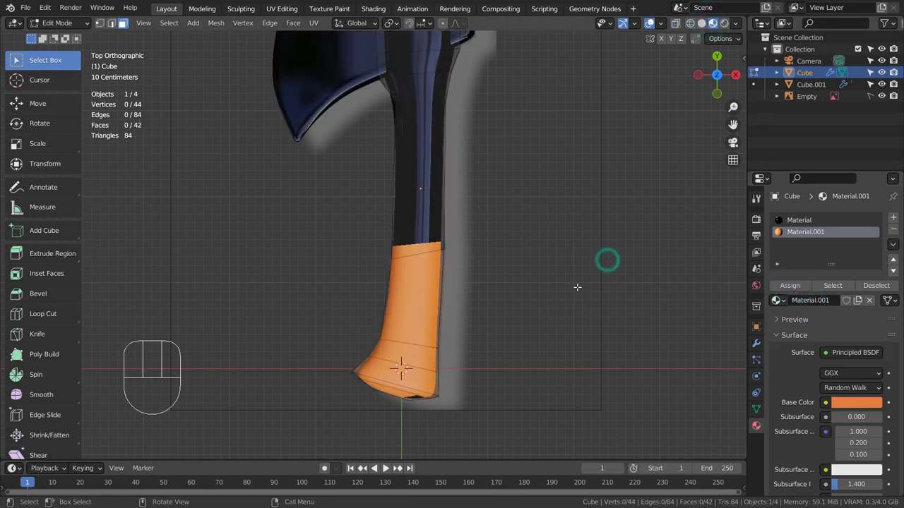
key("Tab")
- Make the axe head's material single-user and set its base color to dark grey with a value of 0.100
middle_click_drag(547, 302, 498, 269, "alt")
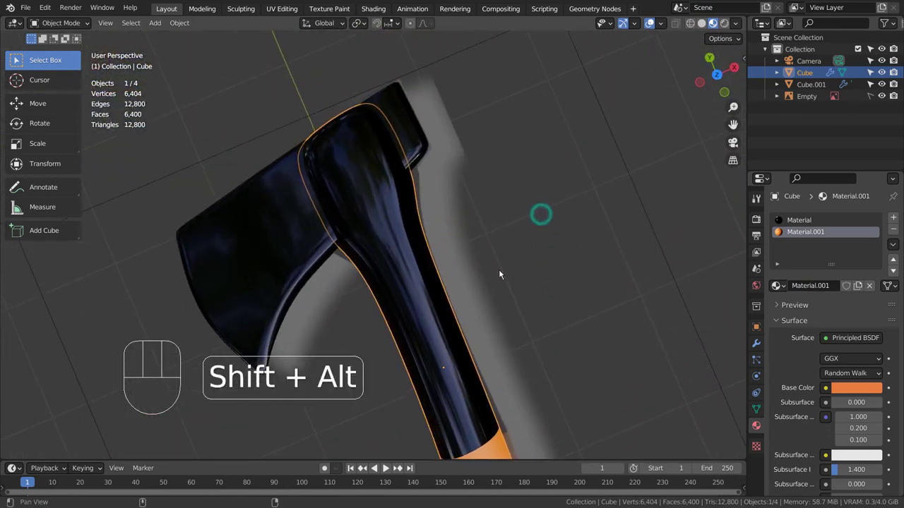
left_click(283, 248)
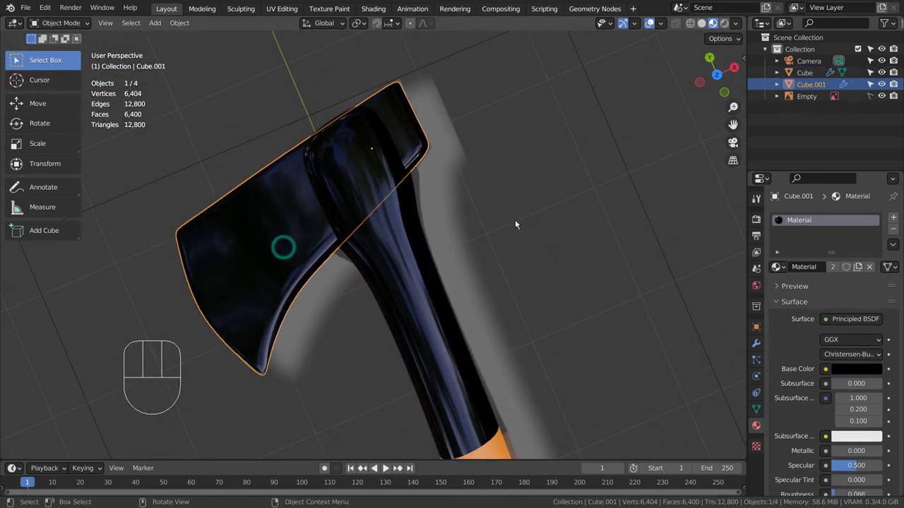
left_click(832, 267)
left_click(847, 368)
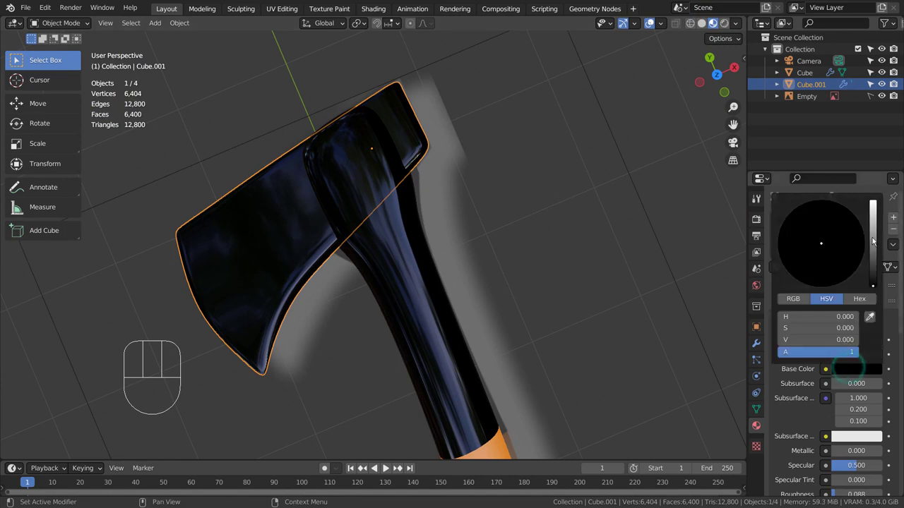
left_click_drag(873, 240, 873, 203)
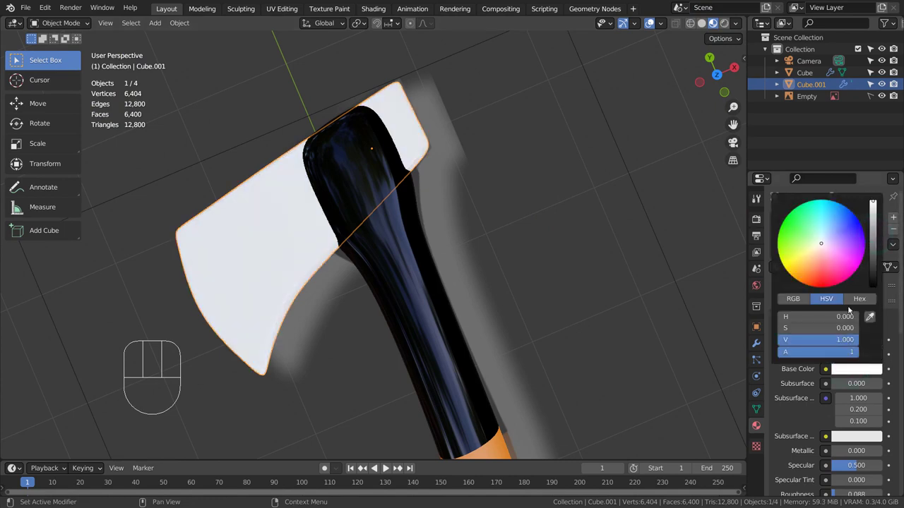
left_click(874, 251)
left_click(874, 277)
left_click(873, 257)
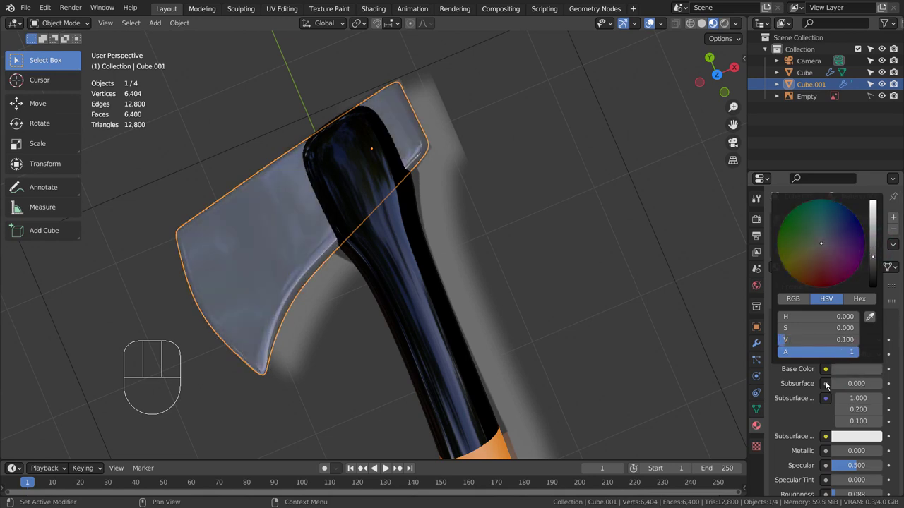
left_click(803, 417)
- Set the axe head material's metallic value to 0.917 and its roughness to 0.281
scroll(835, 414, "down", 3)
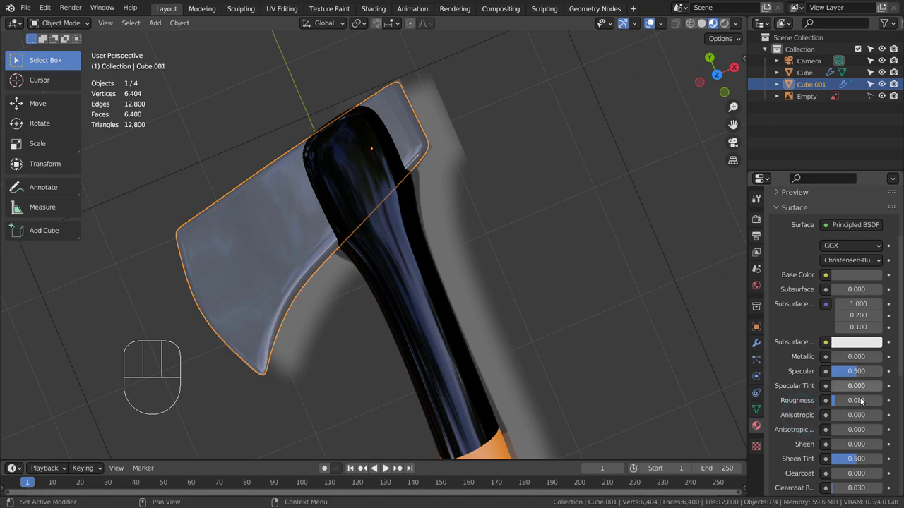
left_click_drag(856, 356, 877, 357)
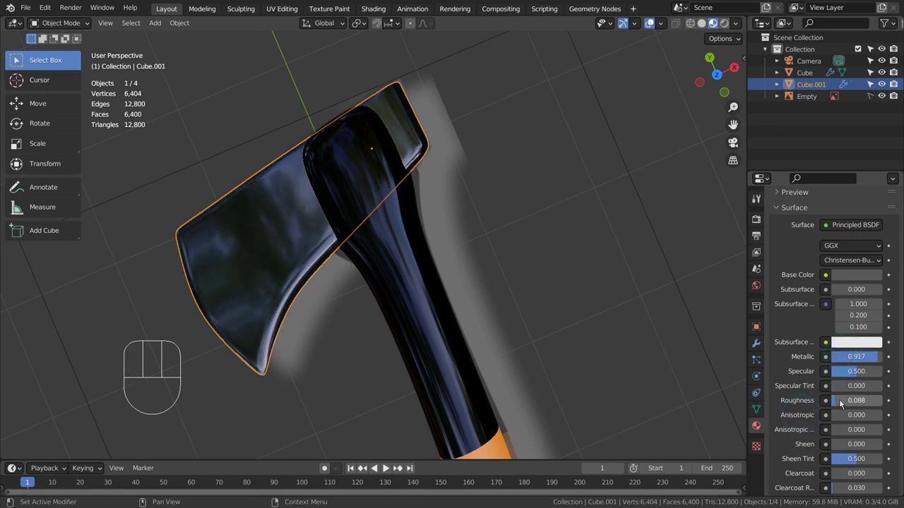
left_click_drag(840, 401, 850, 401)
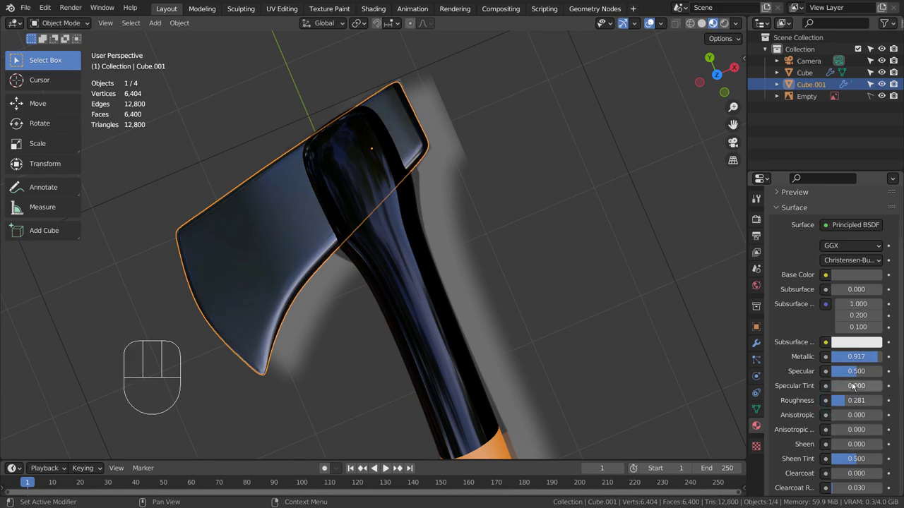
- Add a loop cut around the handle's top end and slide it close to the end to sharpen it
left_click(365, 149)
key("Tab")
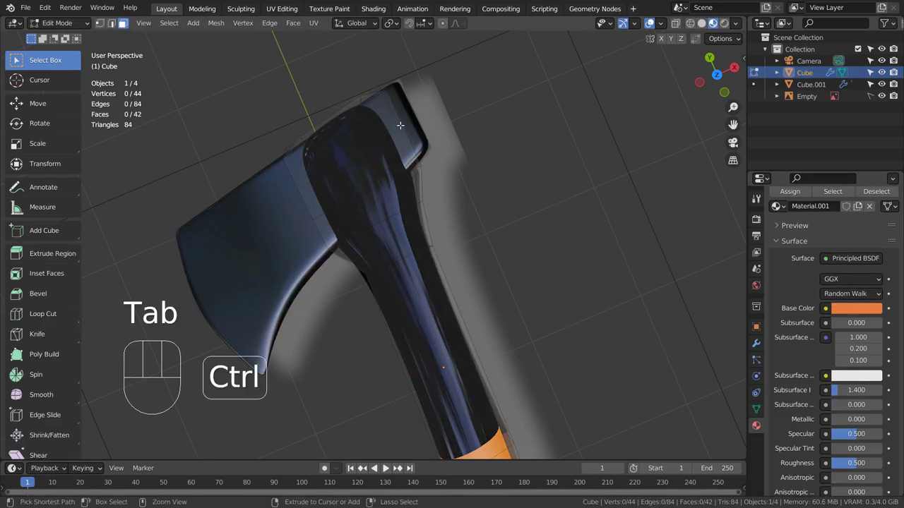
left_click(400, 126)
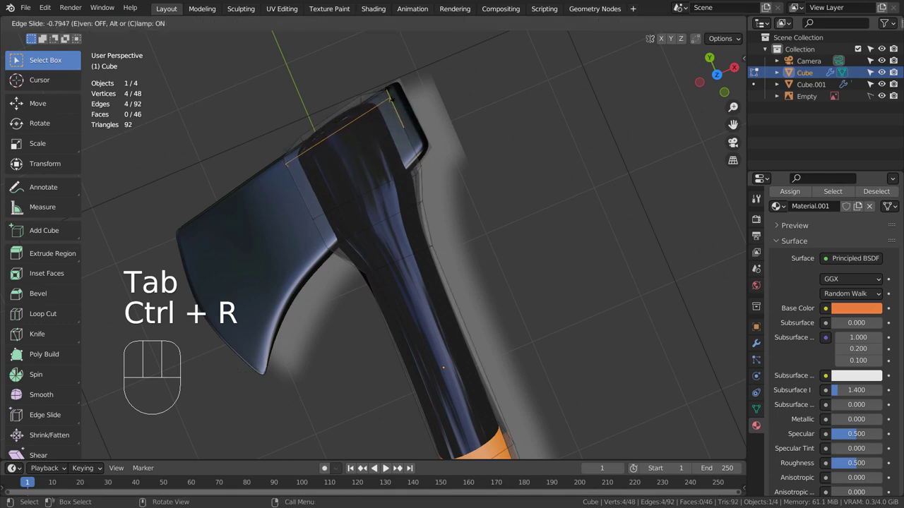
left_click(386, 90)
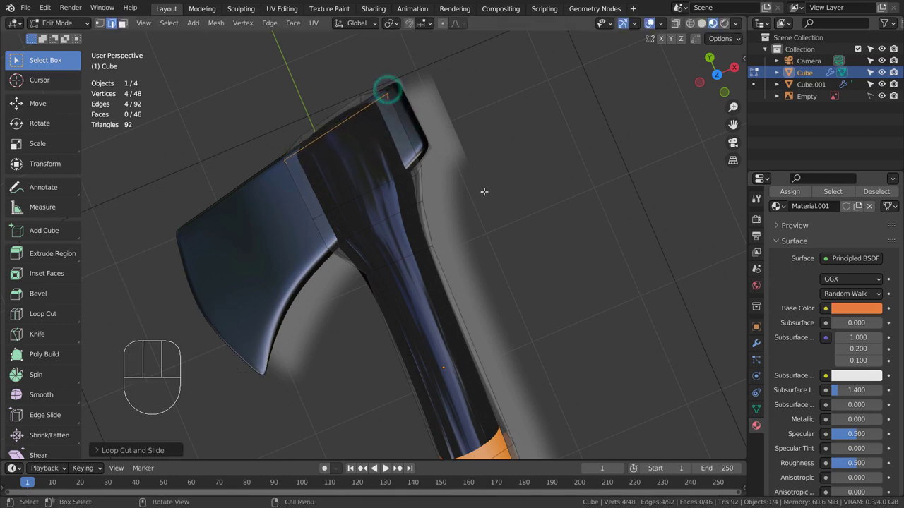
key("KP_7")
key("Tab")
scroll(516, 185, "up", 2)
middle_click_drag(515, 177, 490, 243, "alt+shift")
key("Tab")
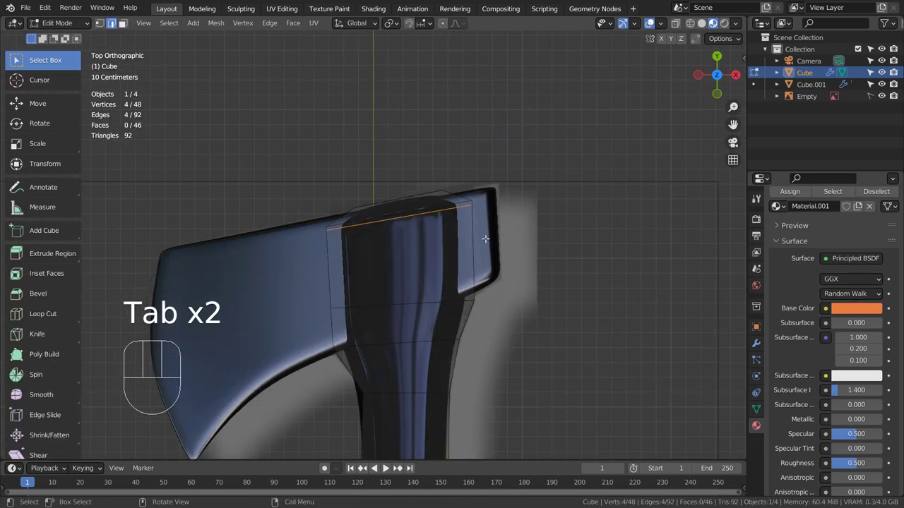
key("Tab")
- Scale the axe head down along the Z axis to make it thinner relative to the handle
left_click(485, 240)
middle_click_drag(485, 240, 492, 260, "alt")
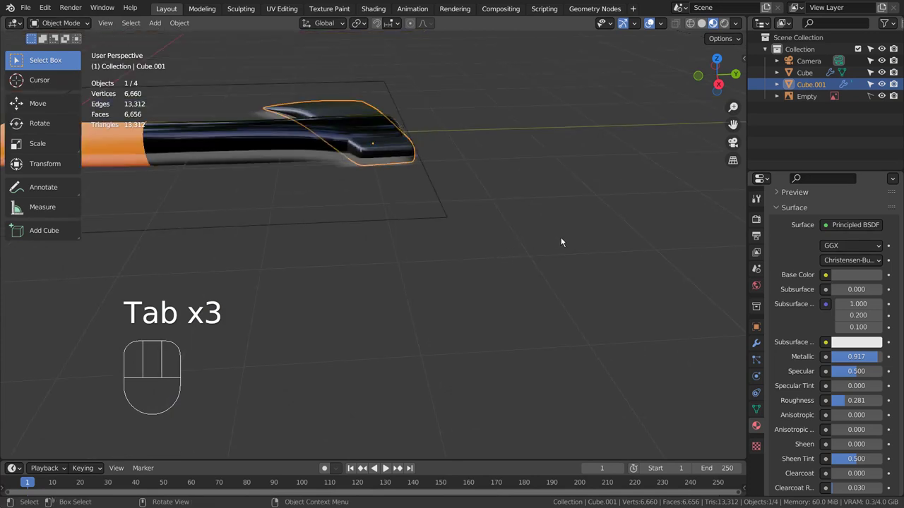
key("s")
key("z")
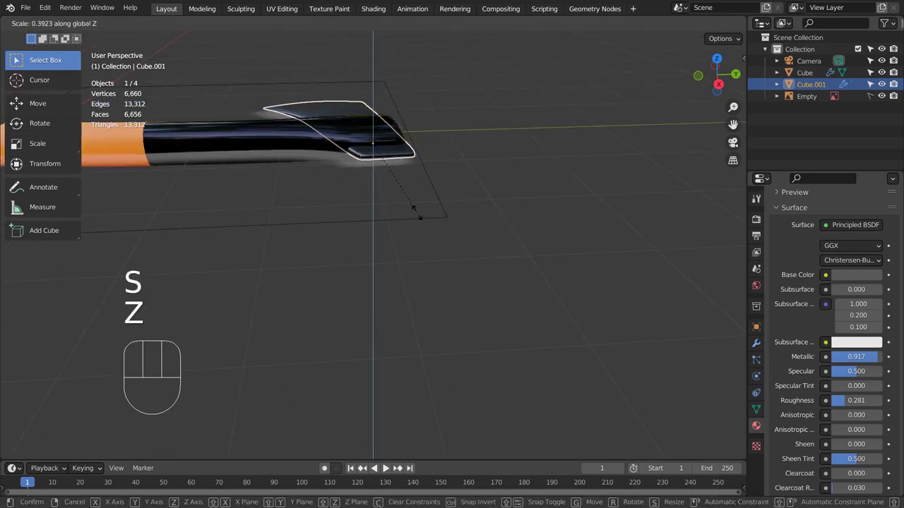
left_click(425, 207)
key("Tab")
middle_click_drag(536, 169, 578, 237, "alt")
key("Tab")
key("Tab")
key("Tab")
- Put the axe handle into Edit Mode with edge selection
left_click(403, 236)
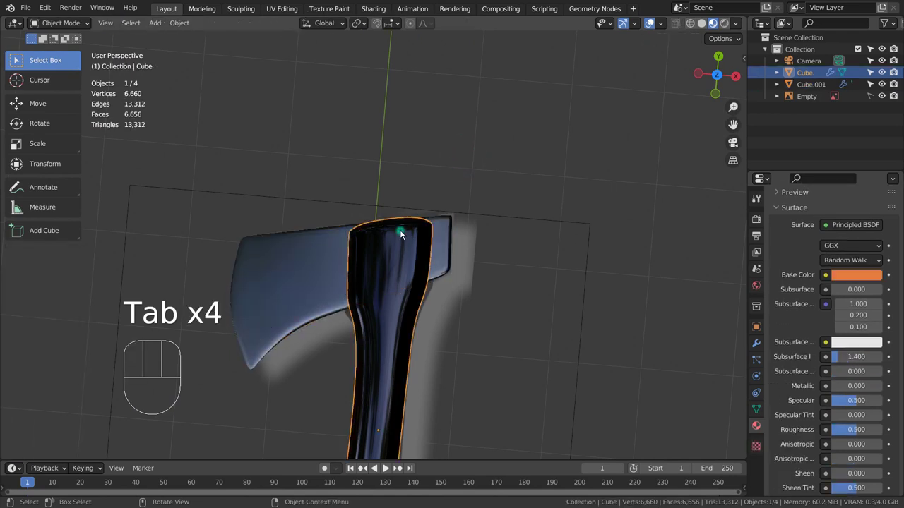
key("Tab")
key("KP_Decimal")
key("2")
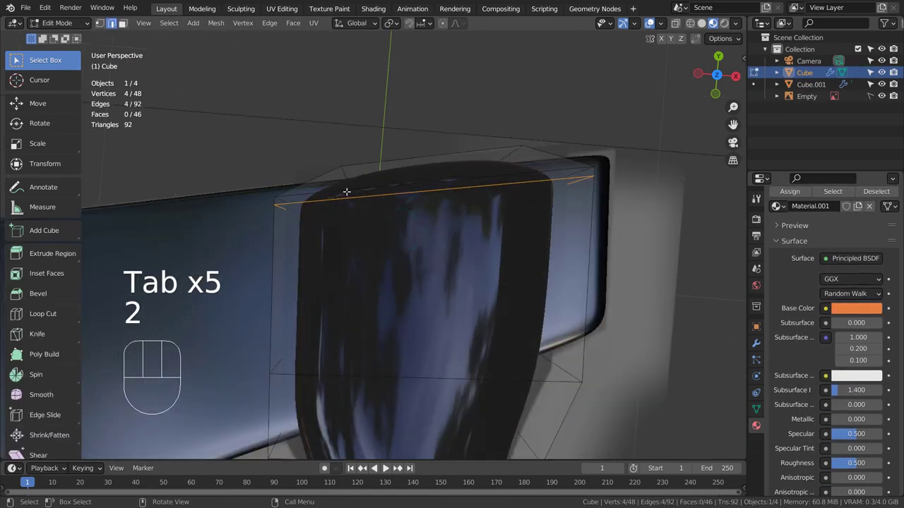
left_click(339, 185, "alt")
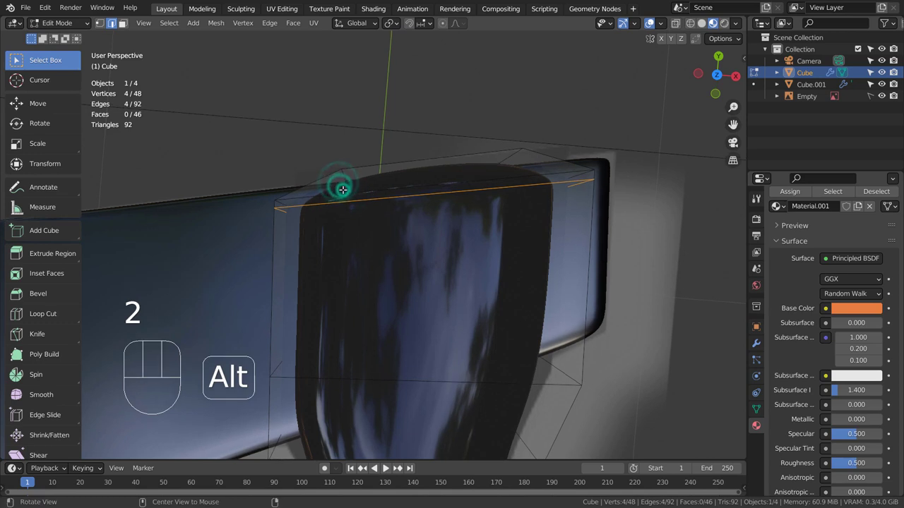
left_click(571, 172)
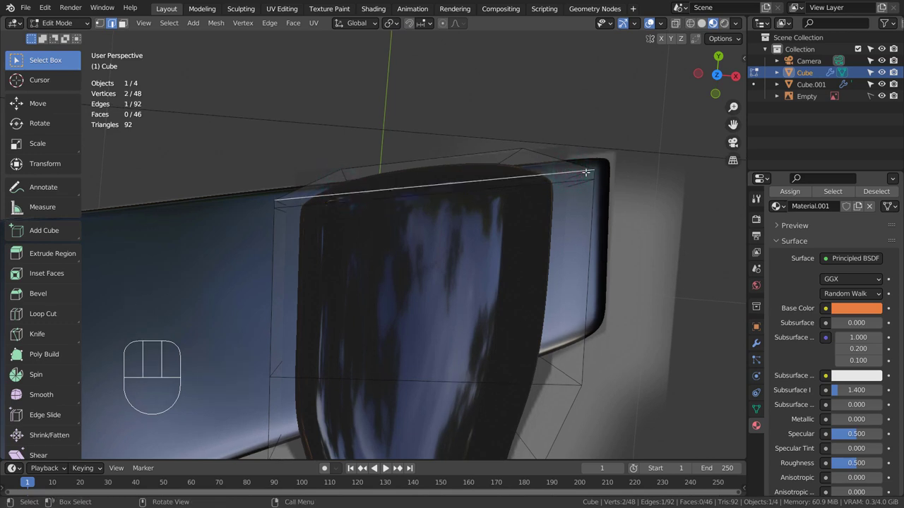
key("3")
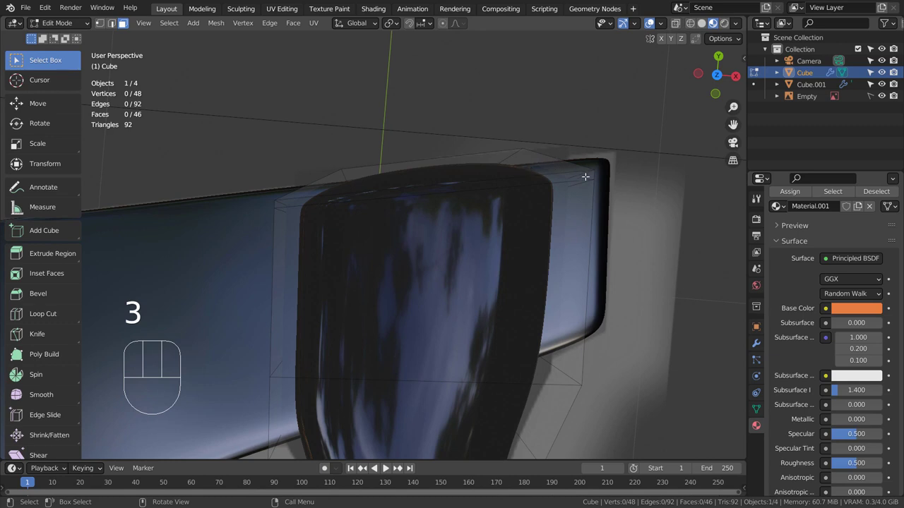
left_click(588, 175)
left_click(593, 175, "alt")
- In top-view wireframe, select the four vertices of the loop nearest the handle's head end and move them about 0.07 m toward the tip
key("KP_7")
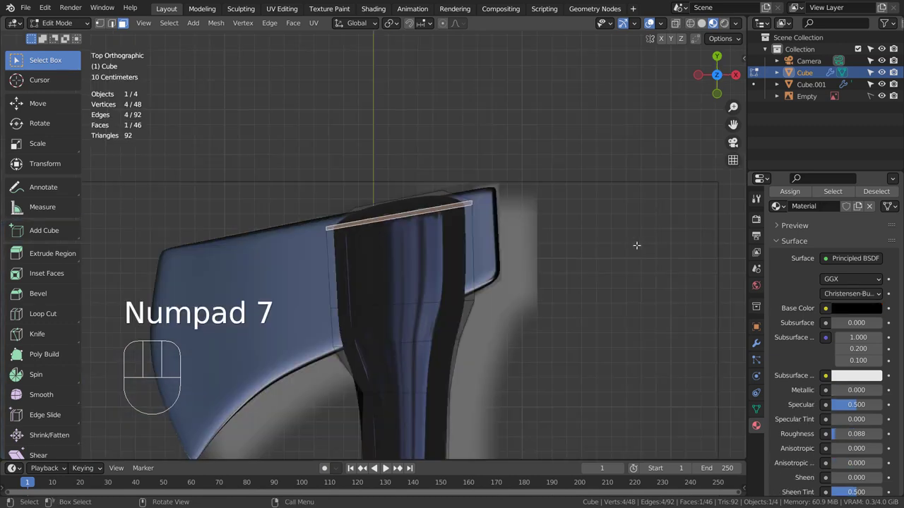
key("1")
left_click(616, 180)
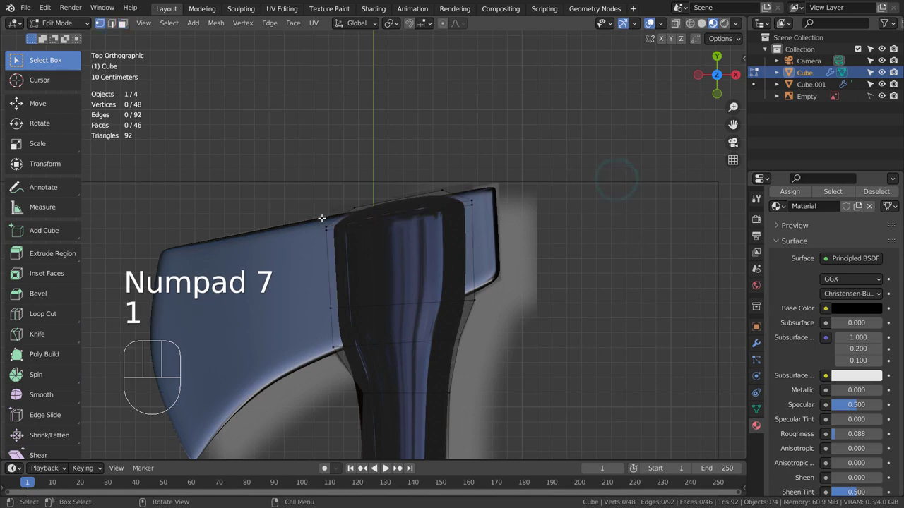
key("shift+z")
key("b")
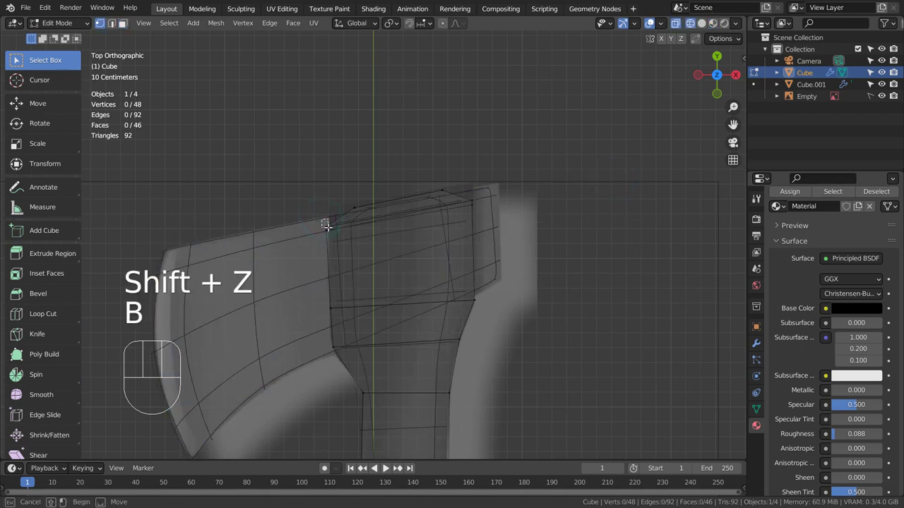
left_click_drag(317, 219, 335, 234)
key("b")
left_click_drag(495, 185, 484, 206)
key("g")
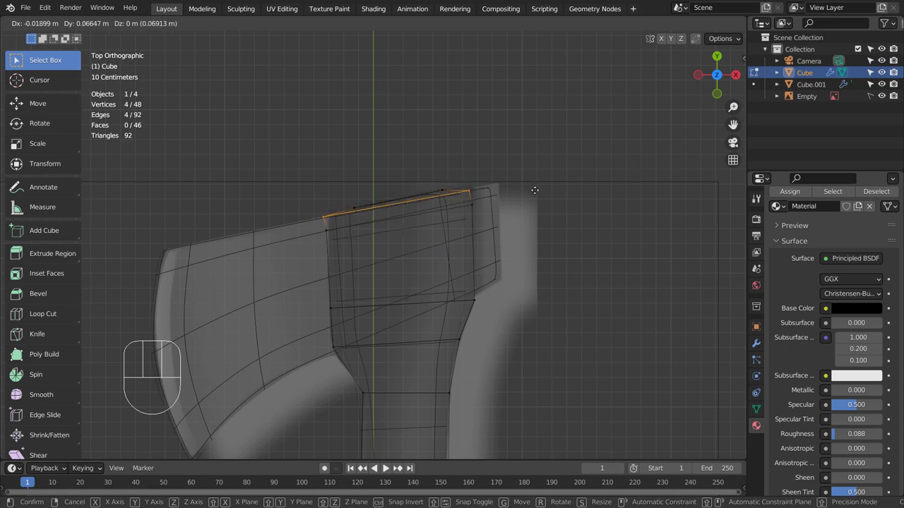
left_click(534, 187)
key("Tab")
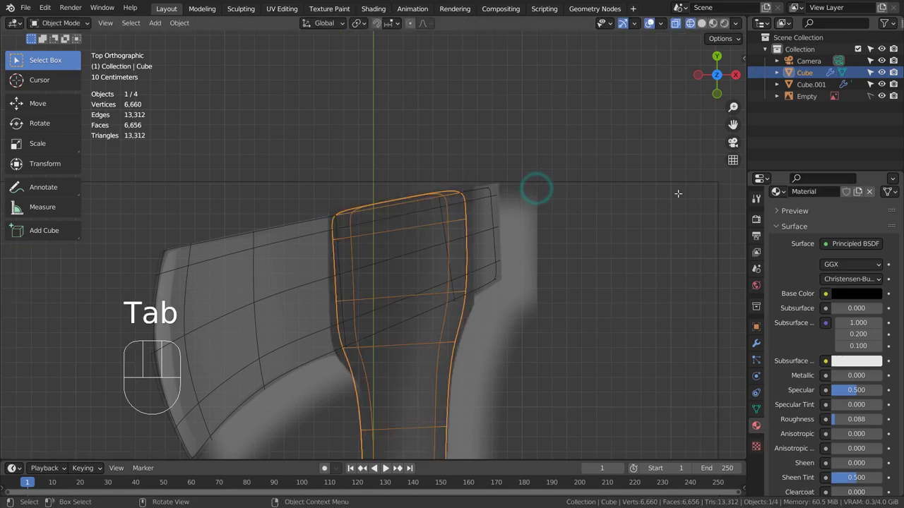
key("shift+z")
left_click(649, 212)
middle_click_drag(650, 247, 631, 227, "alt")
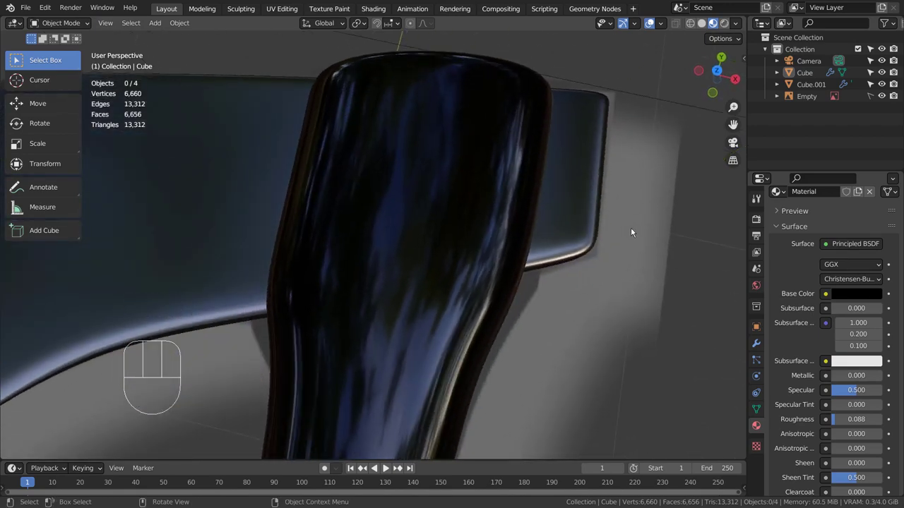
- In top-view wireframe, select all of the axe head's vertices along its curved cutting edge, including the adjacent inner loop
key("KP_1")
key("KP_7")
middle_click_drag(452, 233, 552, 183, "alt+shift")
left_click(534, 190)
key("Tab")
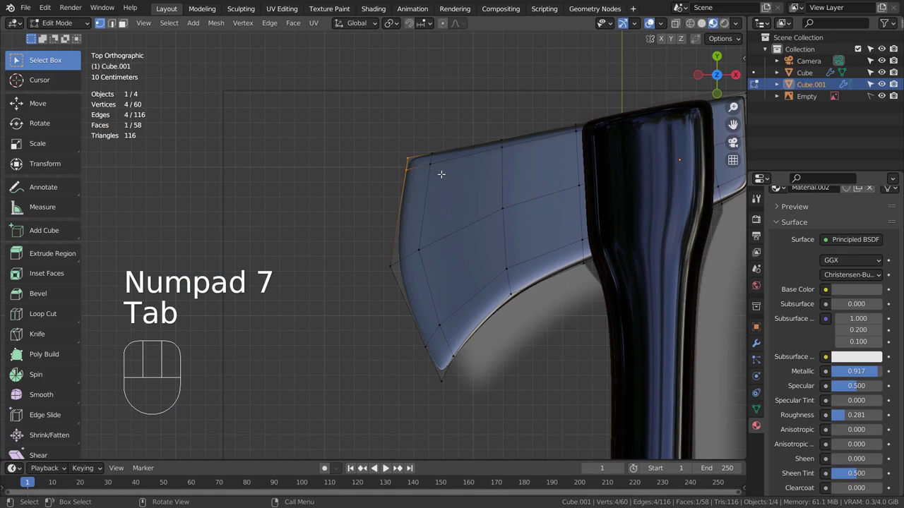
key("3")
key("1")
key("shift+z")
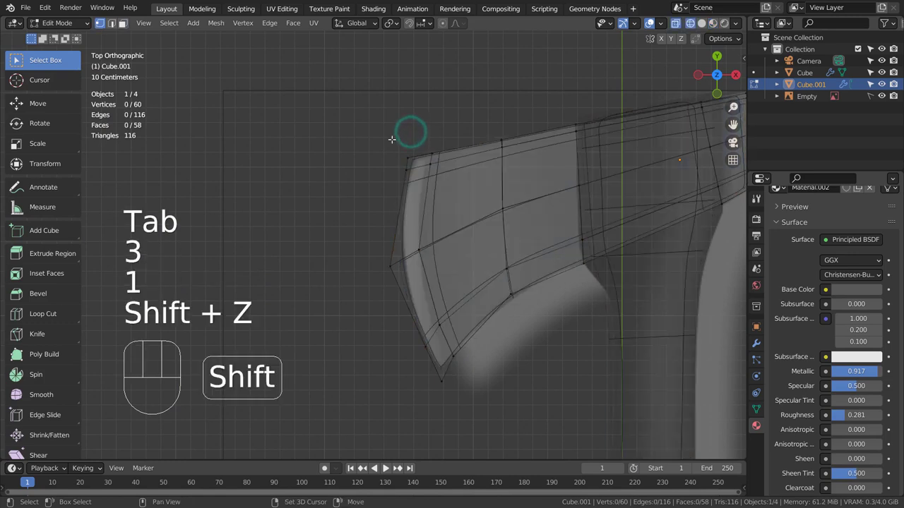
key("b")
left_click_drag(347, 111, 466, 432)
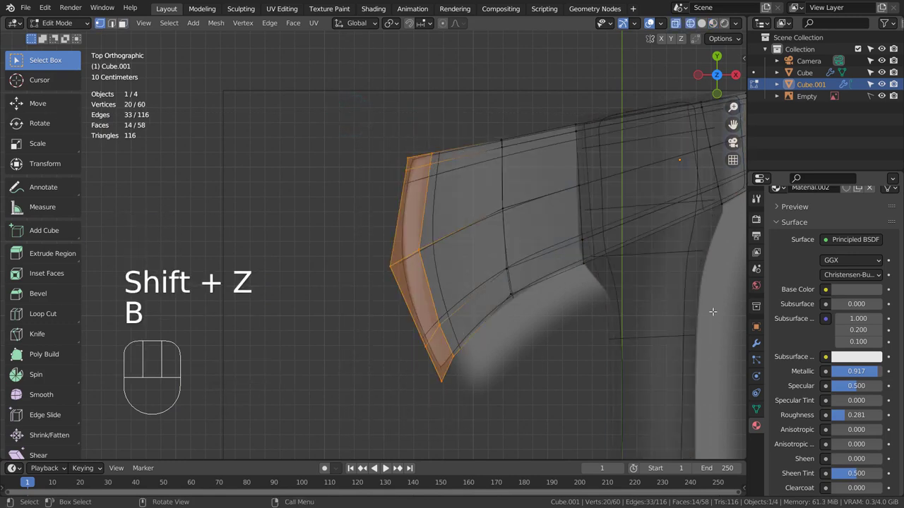
- Add a second material slot to the axe head with a new material and set its base color to white
scroll(855, 263, "up", 4)
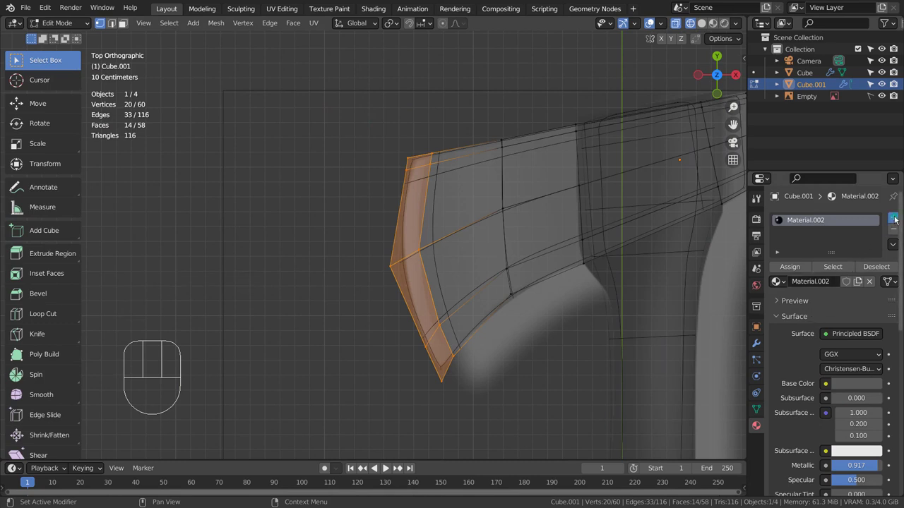
left_click(894, 220)
left_click(835, 300)
left_click(856, 405)
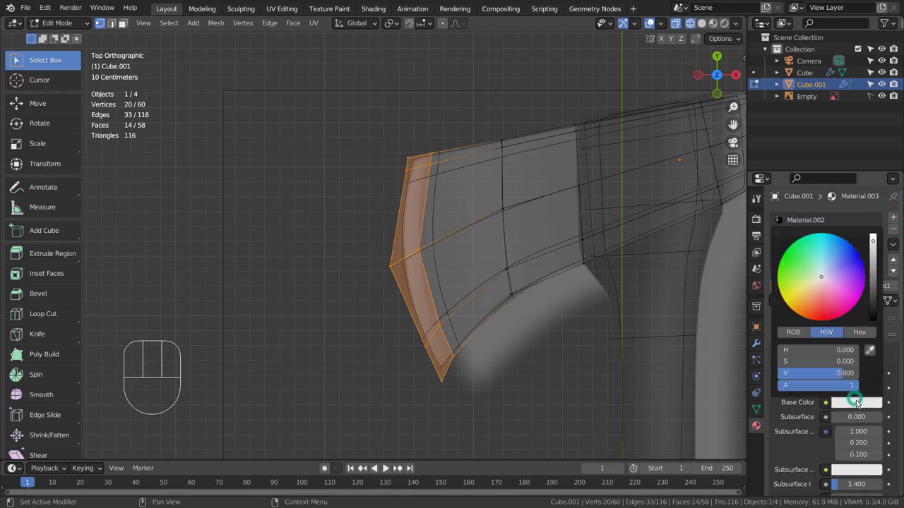
- Set the new cutting-edge material's metallic value to 0.945 and adjust its roughness
scroll(804, 381, "down", 4)
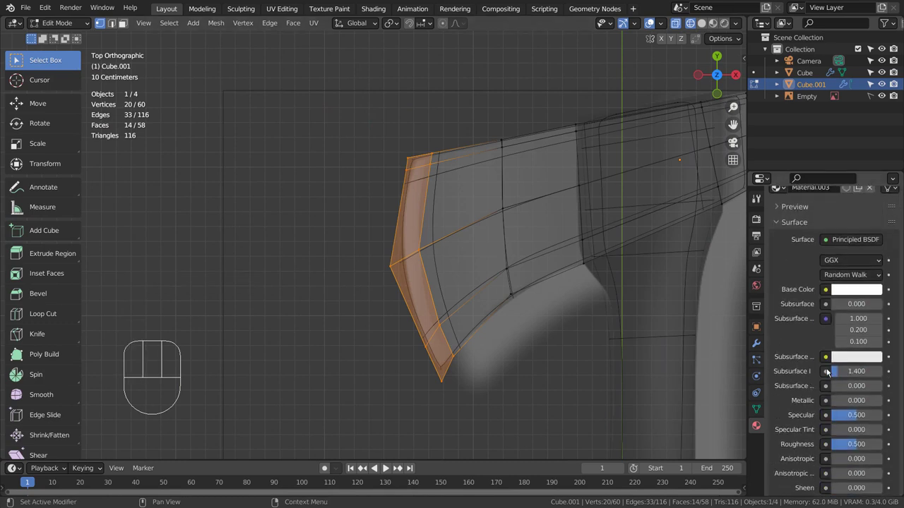
left_click_drag(837, 400, 871, 400)
left_click_drag(852, 445, 855, 444)
- Assign the new white metallic material to the selected cutting-edge faces, return to Object Mode and deselect the axe head
scroll(813, 315, "up", 3)
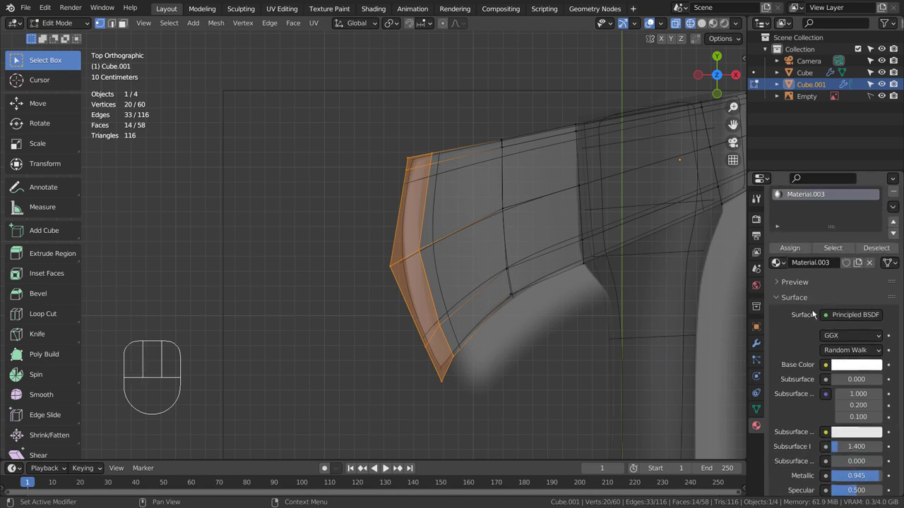
left_click(785, 249)
key("Tab")
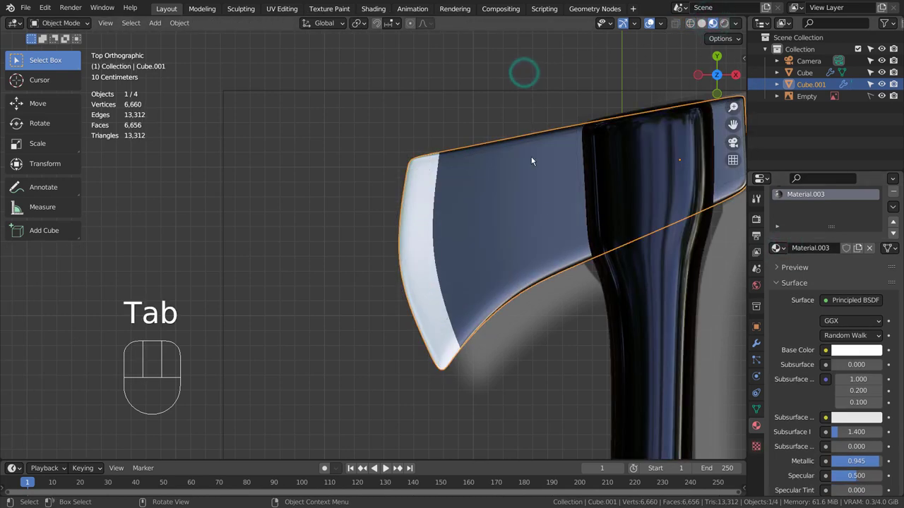
scroll(576, 262, "down", 5)
left_click(578, 288)
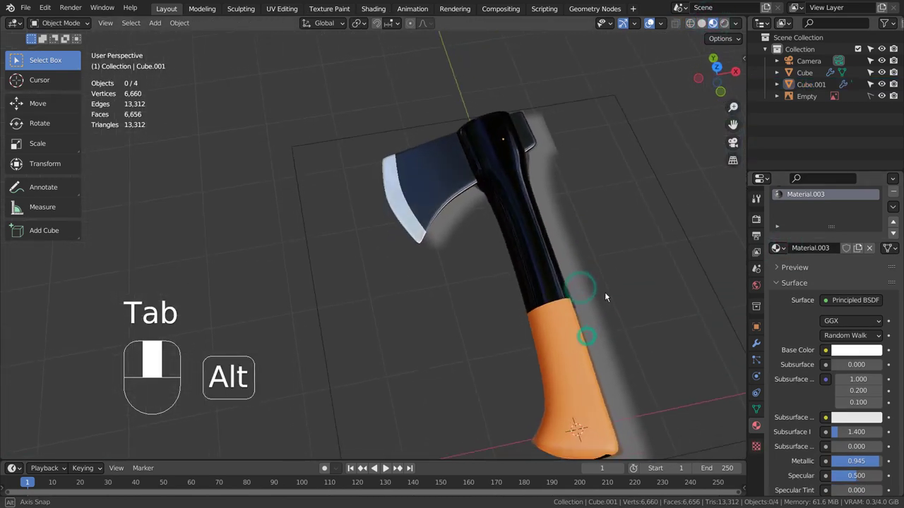